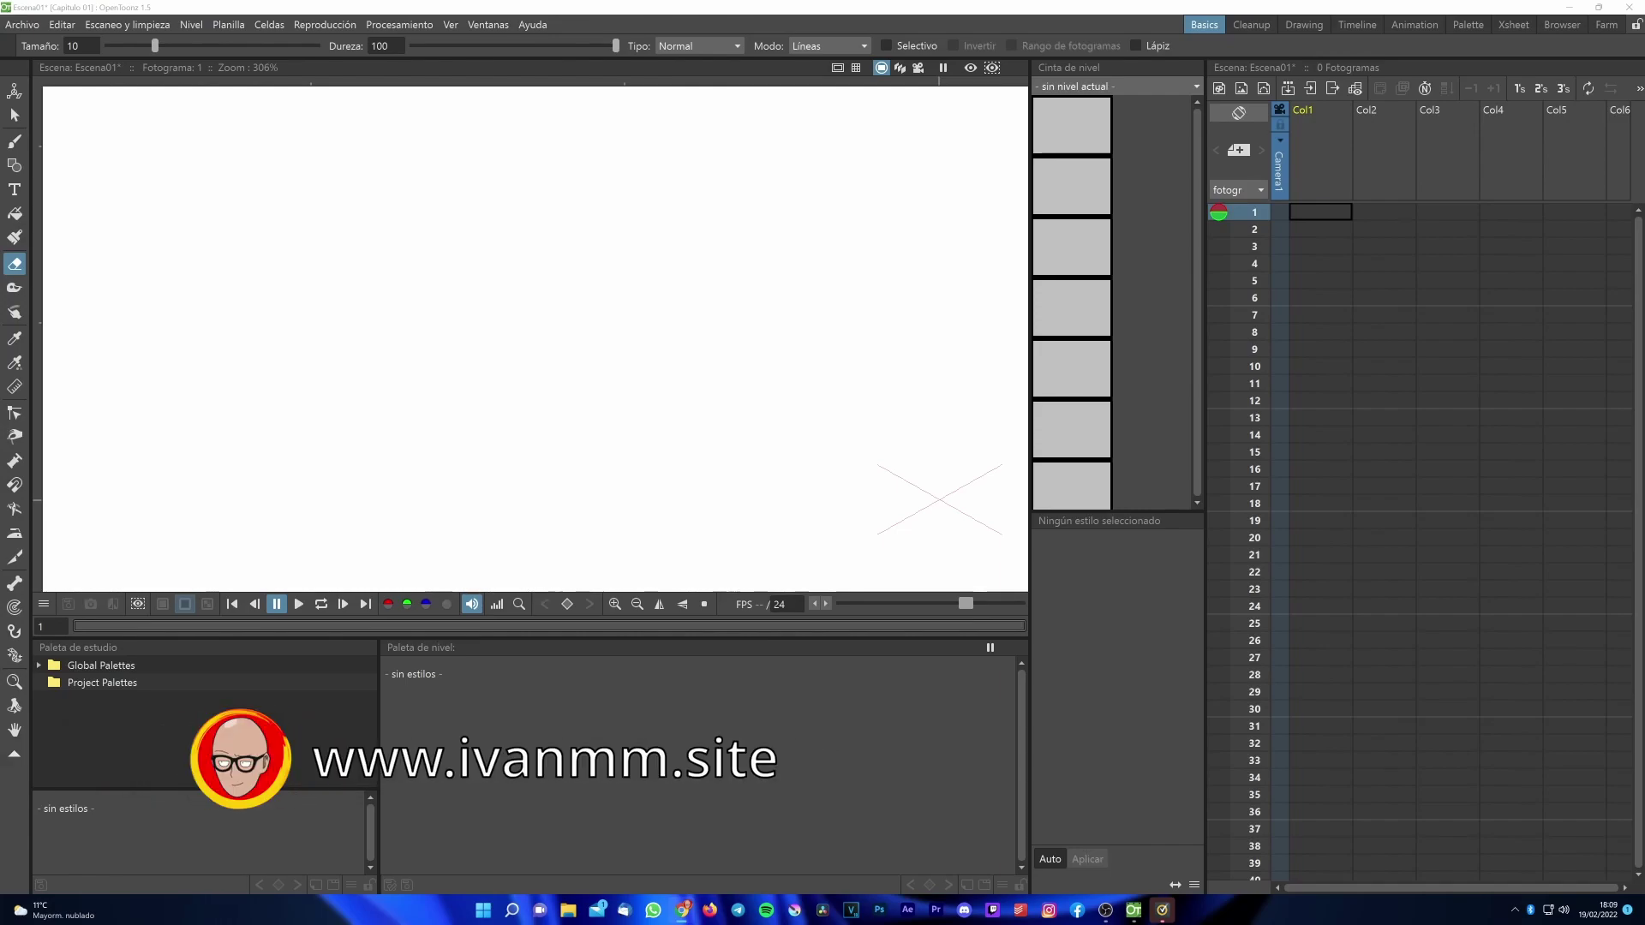
Switch to the Animation room and create a new Toonz vector level at frame 1 of Col1.
{"action": "left_click", "coordinate": [1143, 135]}
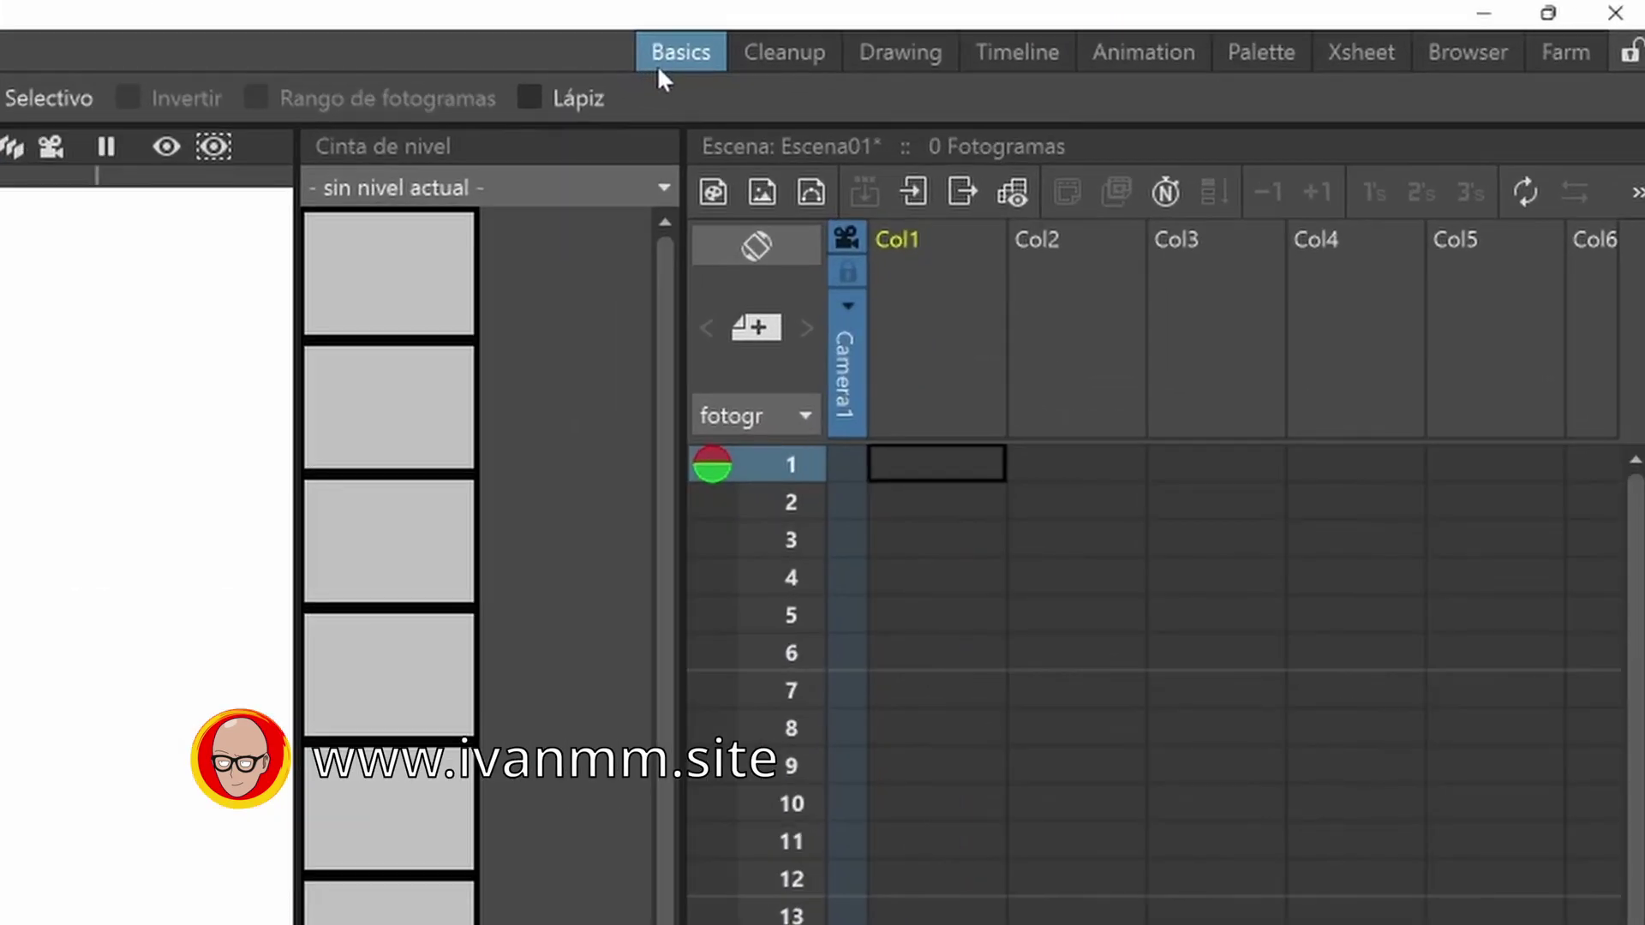
{"action": "left_click", "coordinate": [1418, 25]}
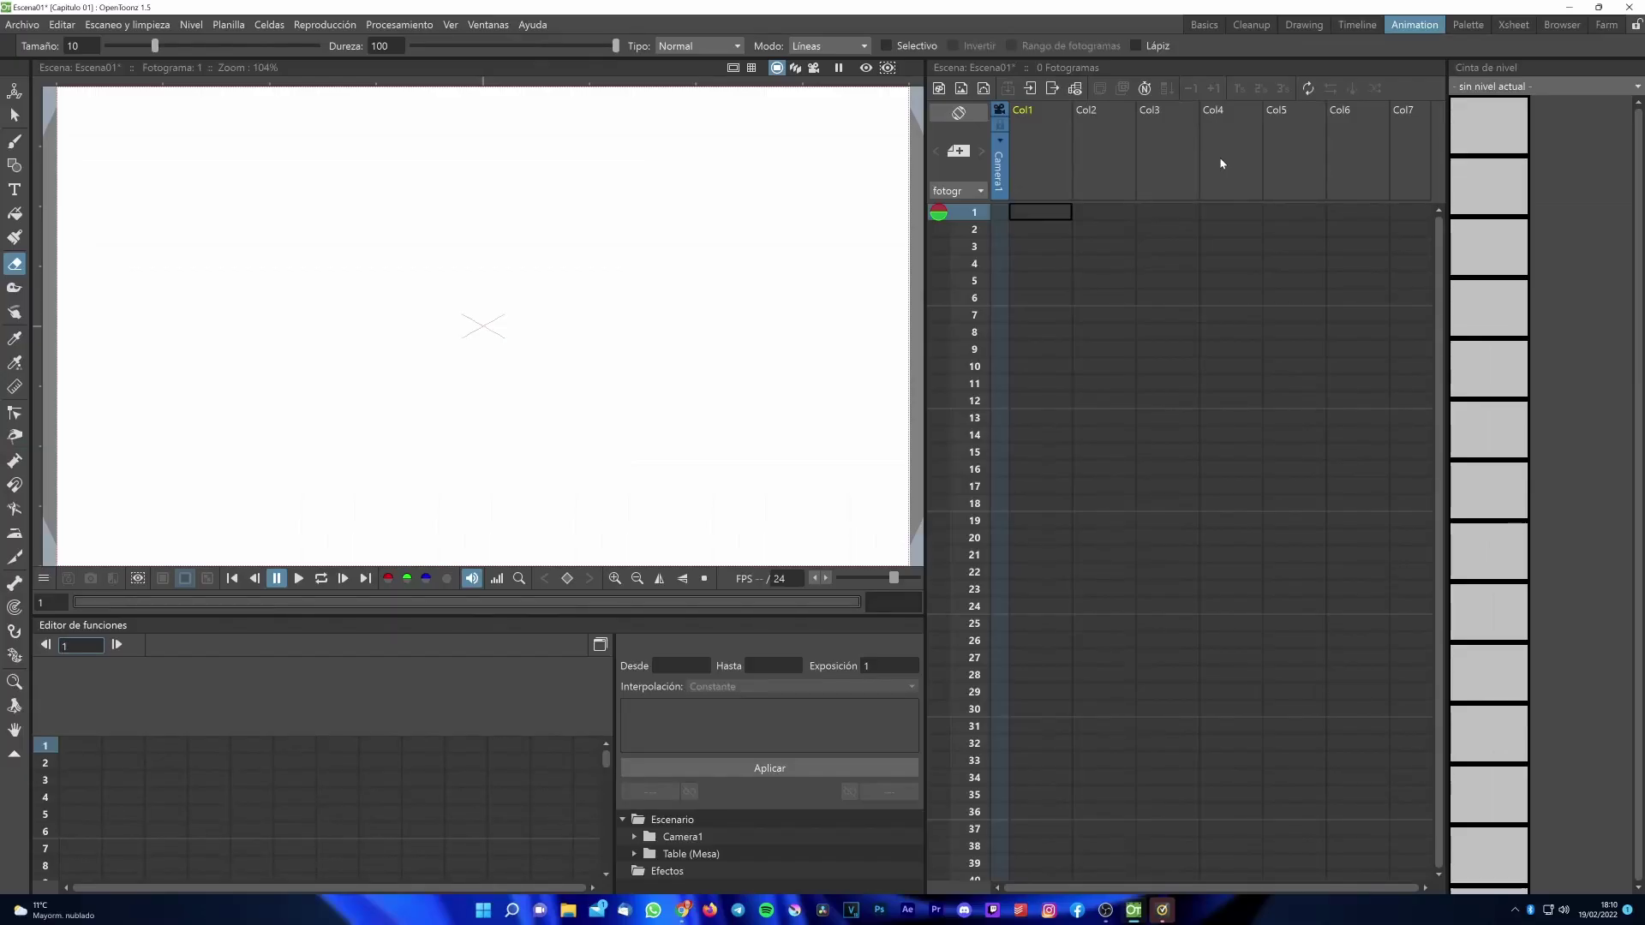
{"action": "left_click", "coordinate": [1044, 218]}
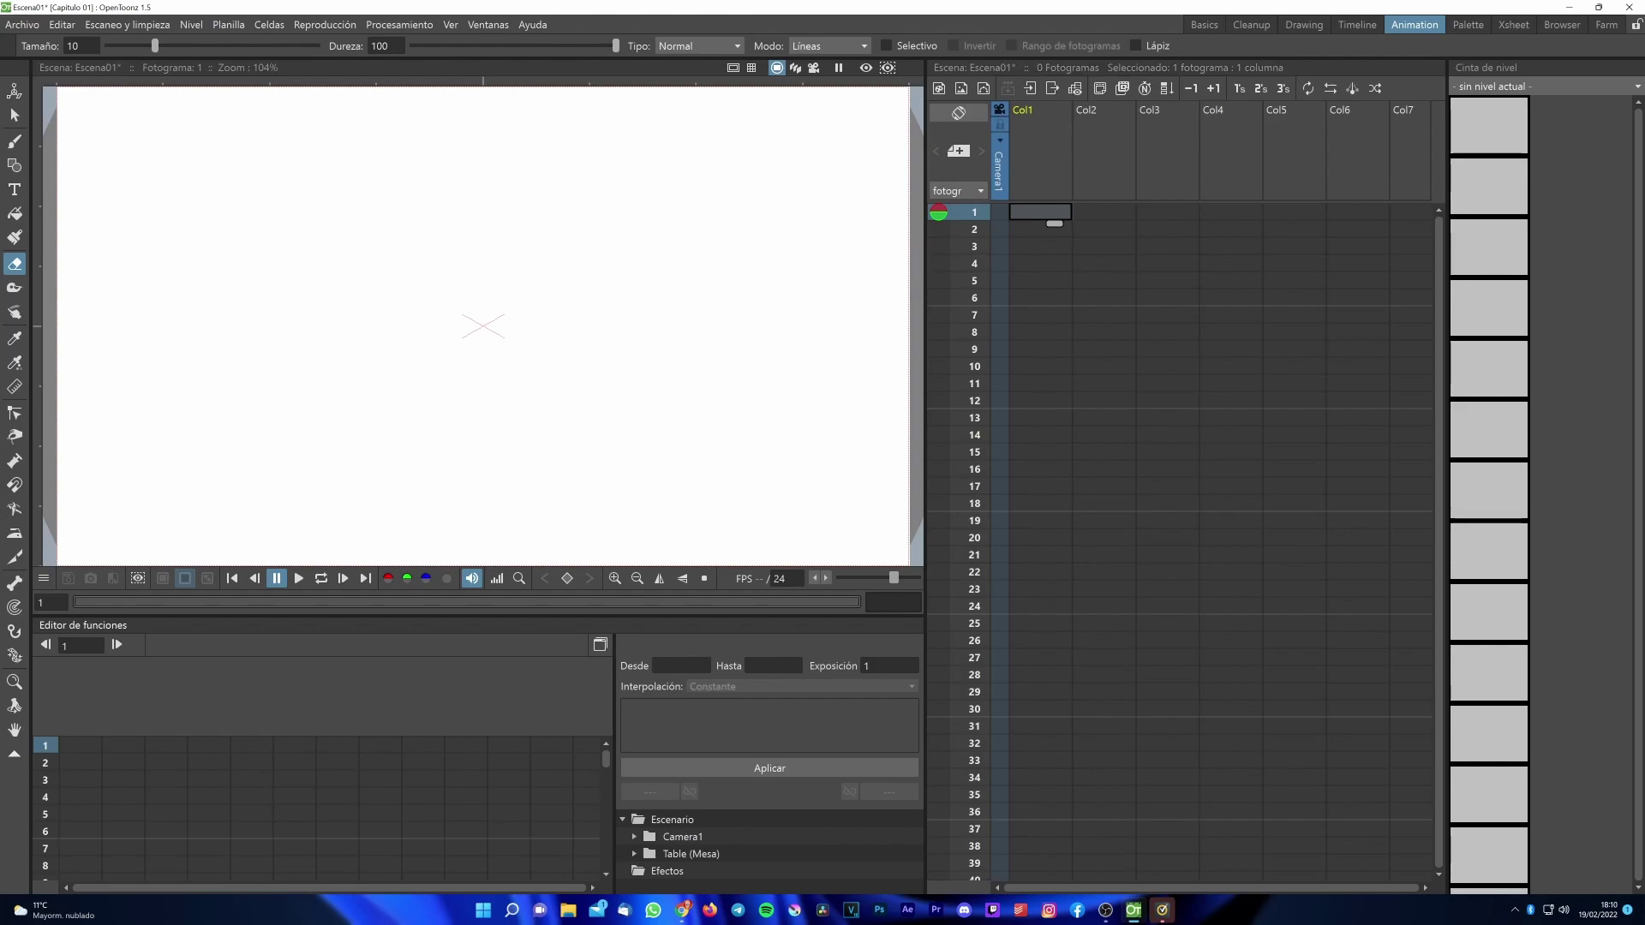
{"action": "key", "text": "g"}
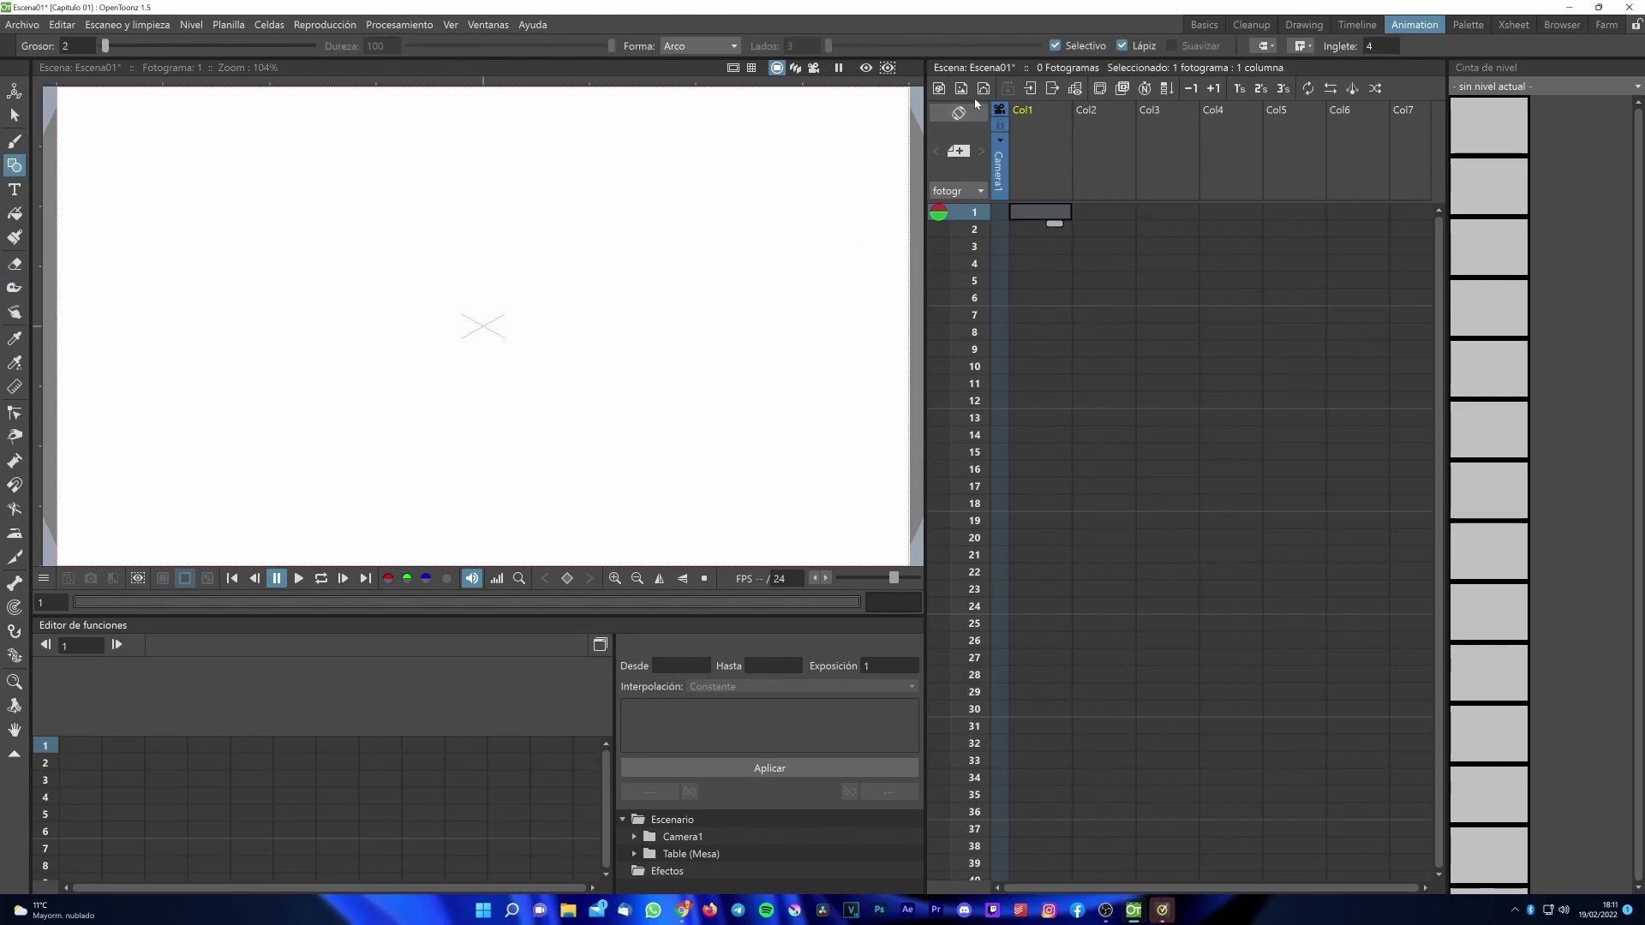
{"action": "key", "text": "alt+n"}
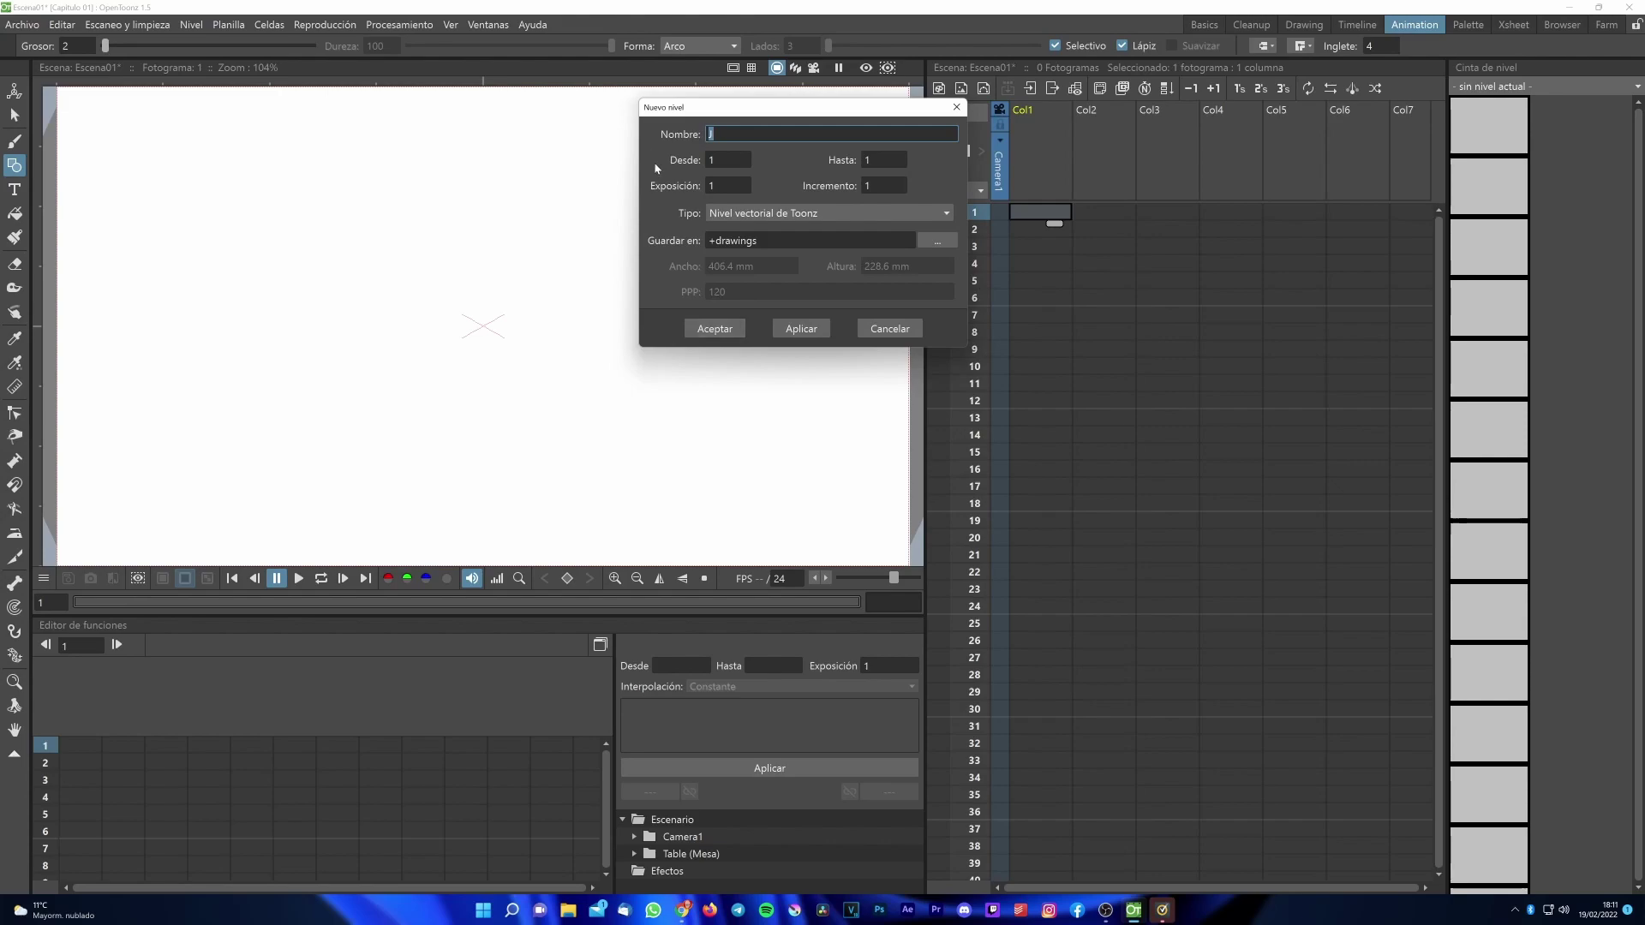
{"action": "left_click", "coordinate": [698, 333]}
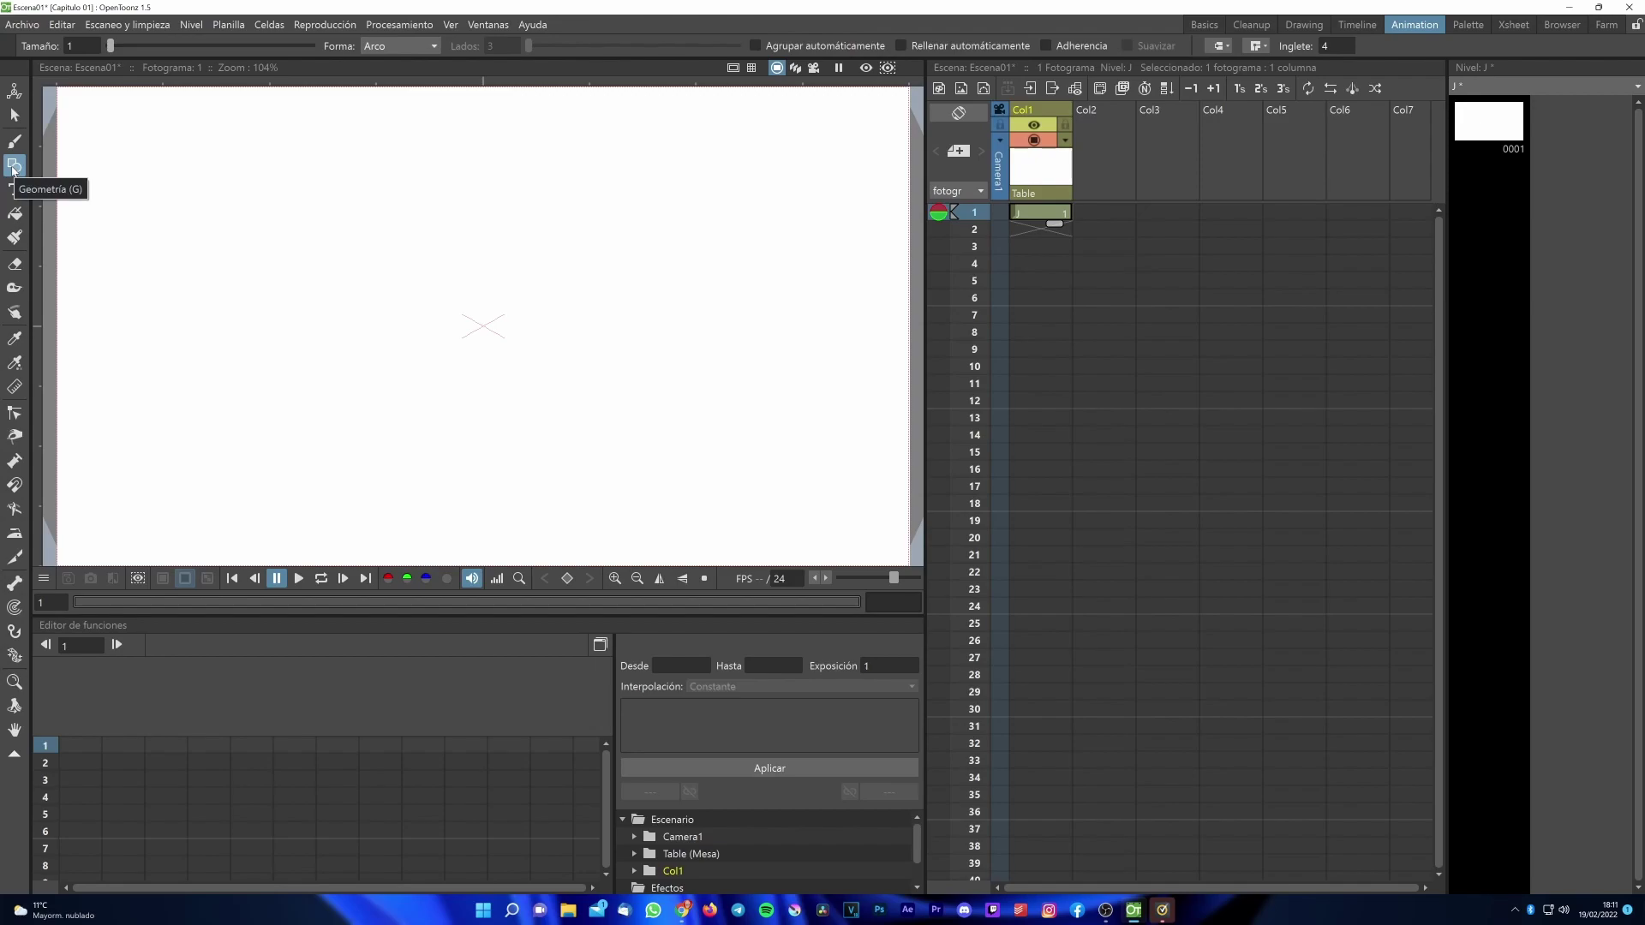
Draw a circle in the upper-left corner of the canvas with the Geometry tool's Círculo shape.
{"action": "left_click", "coordinate": [392, 46]}
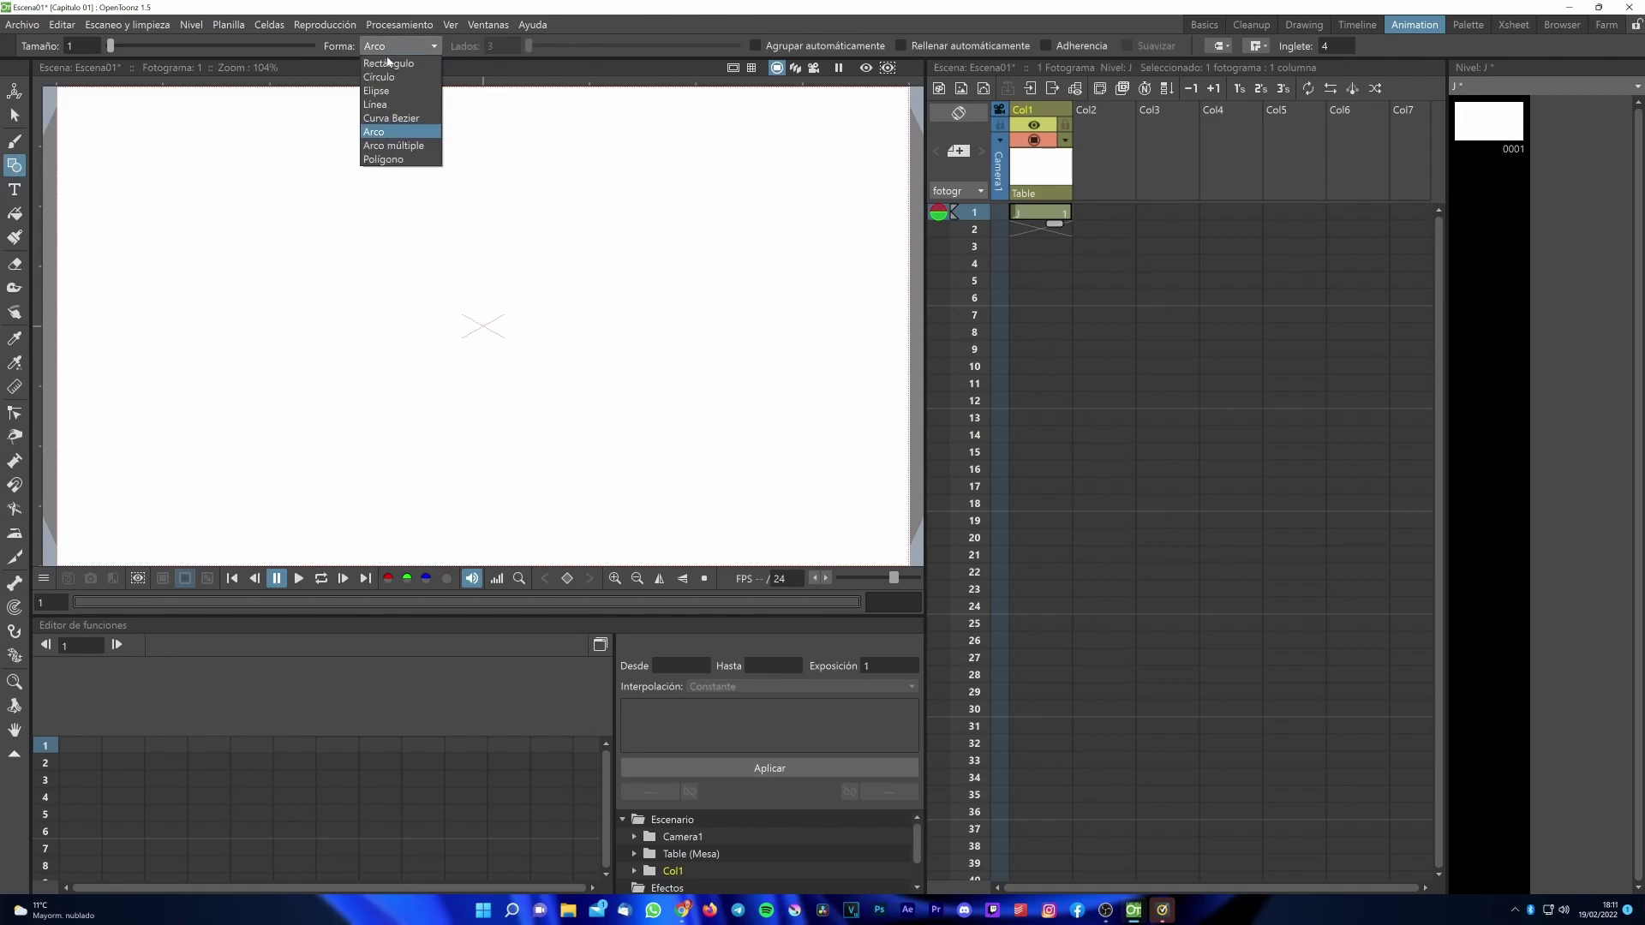
{"action": "left_click", "coordinate": [388, 78]}
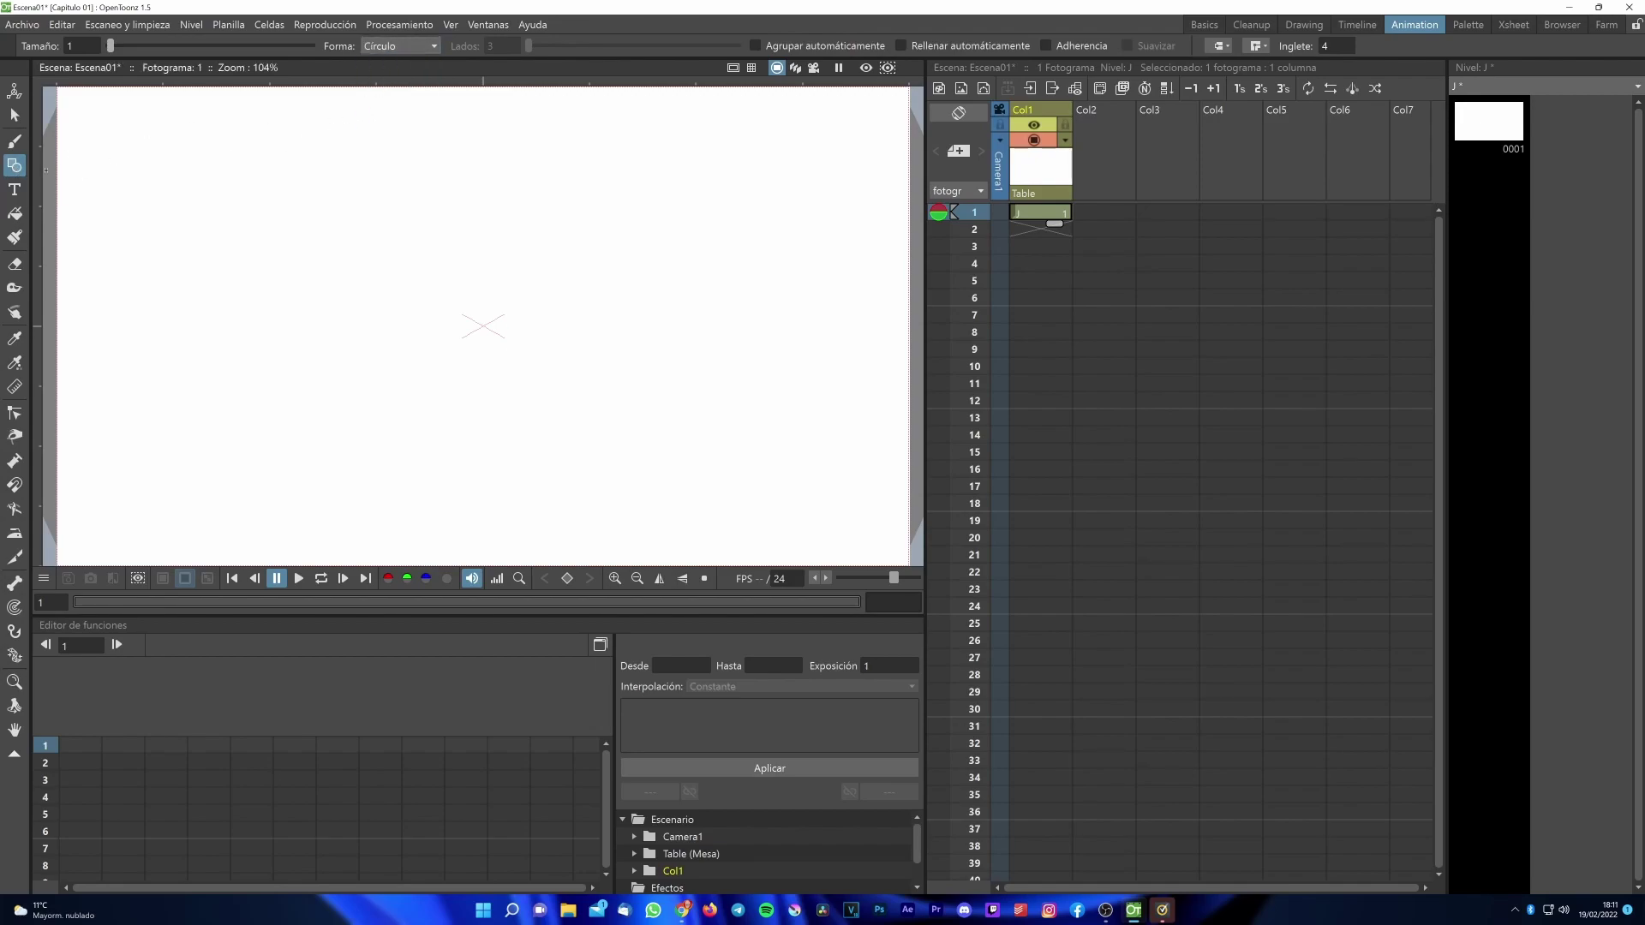
{"action": "left_click_drag", "start_coordinate": [130, 155], "coordinate": [178, 192]}
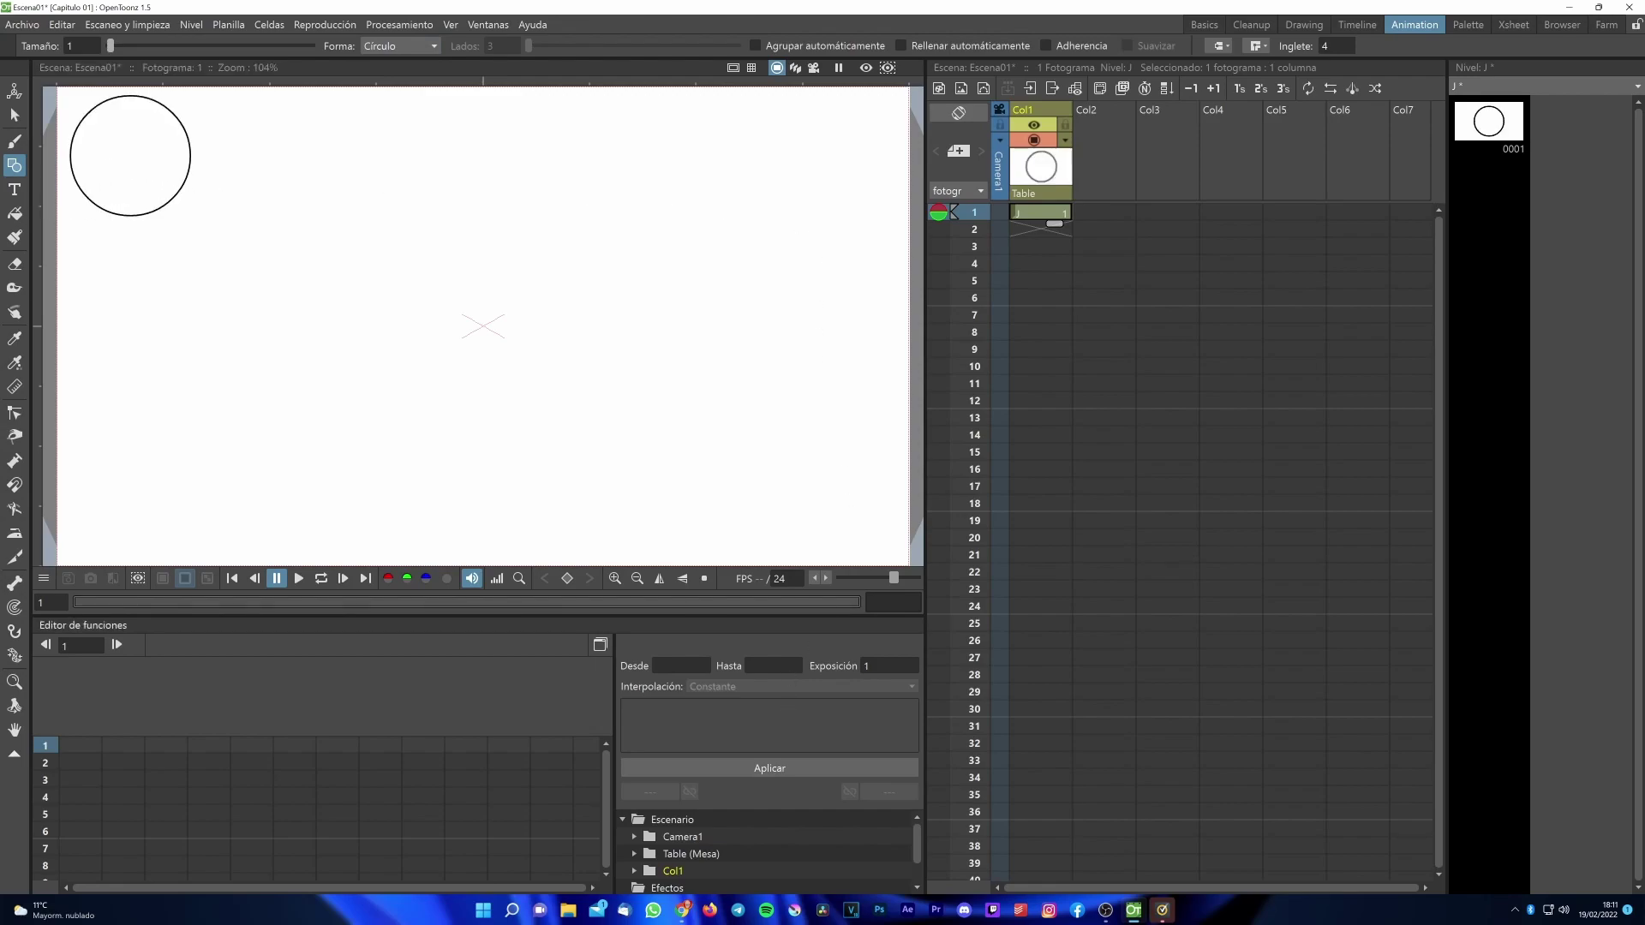
Switch to the Palette room to work on the level's colour styles.
{"action": "left_click", "coordinate": [1352, 25]}
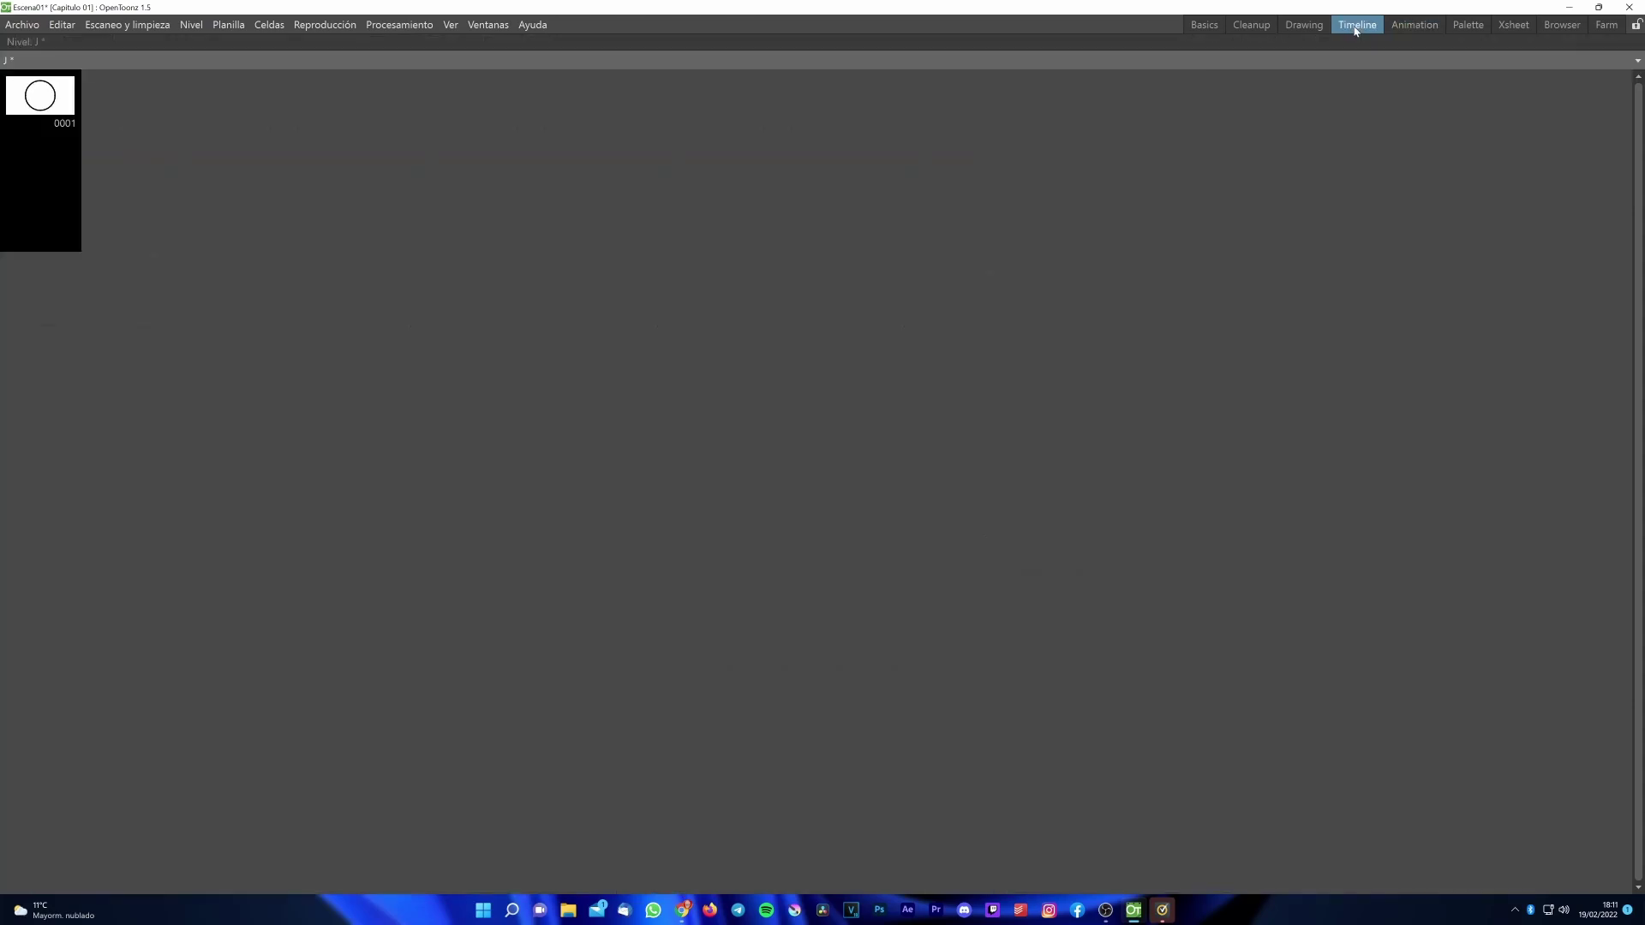
{"action": "left_click", "coordinate": [1244, 26]}
{"action": "left_click", "coordinate": [1289, 28]}
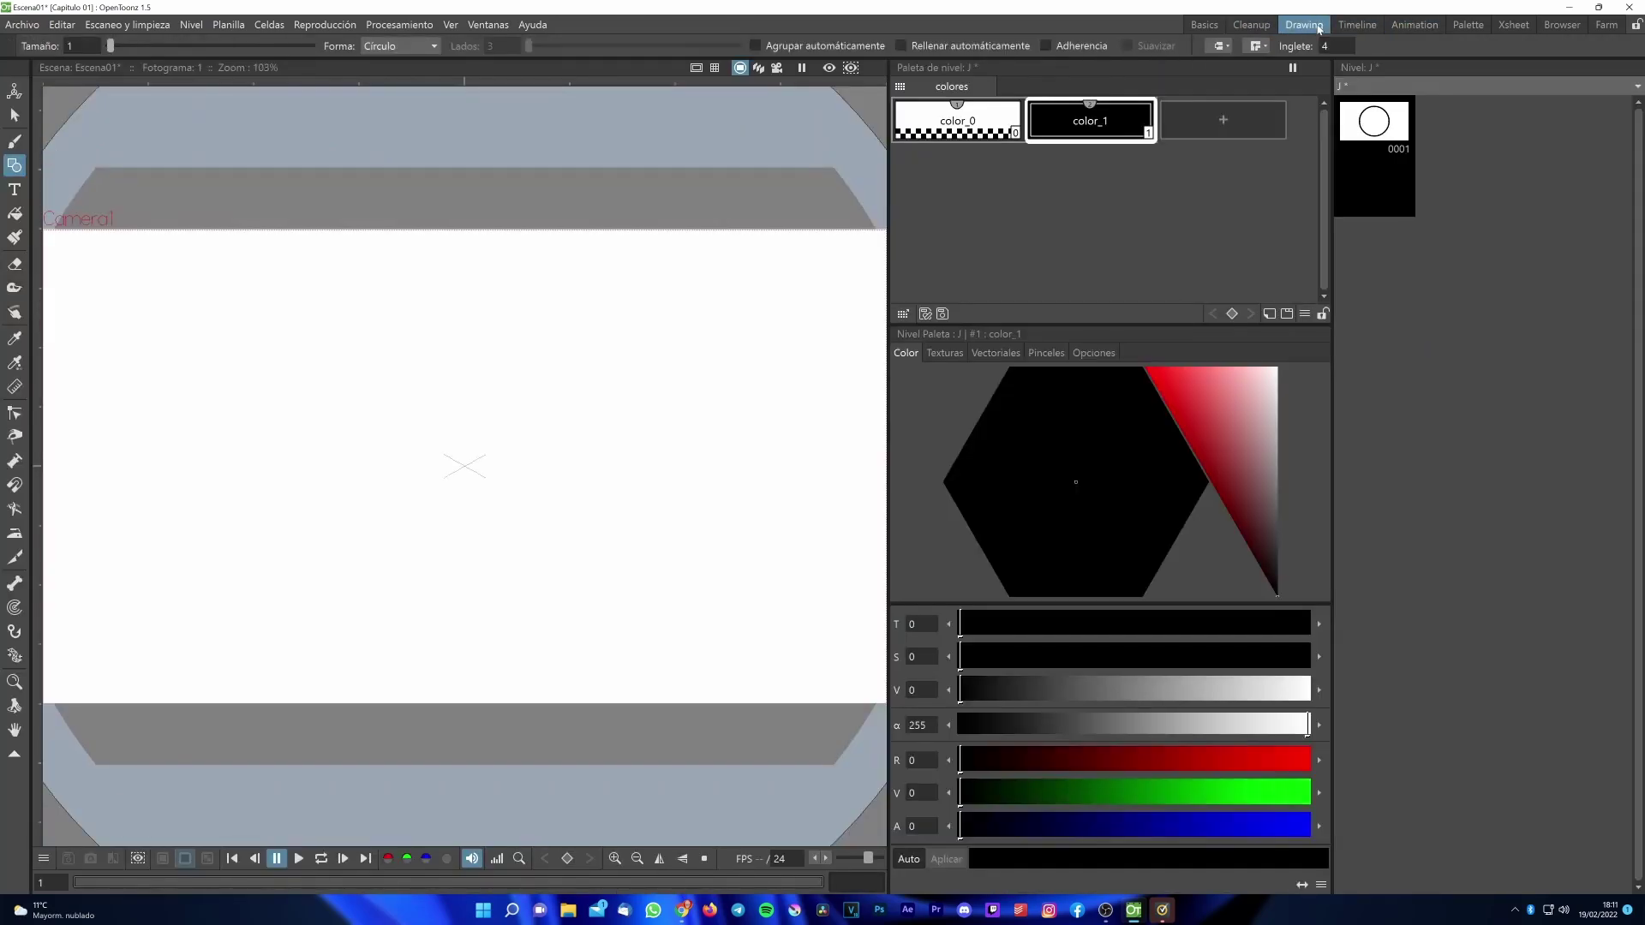
{"action": "left_click", "coordinate": [1466, 26]}
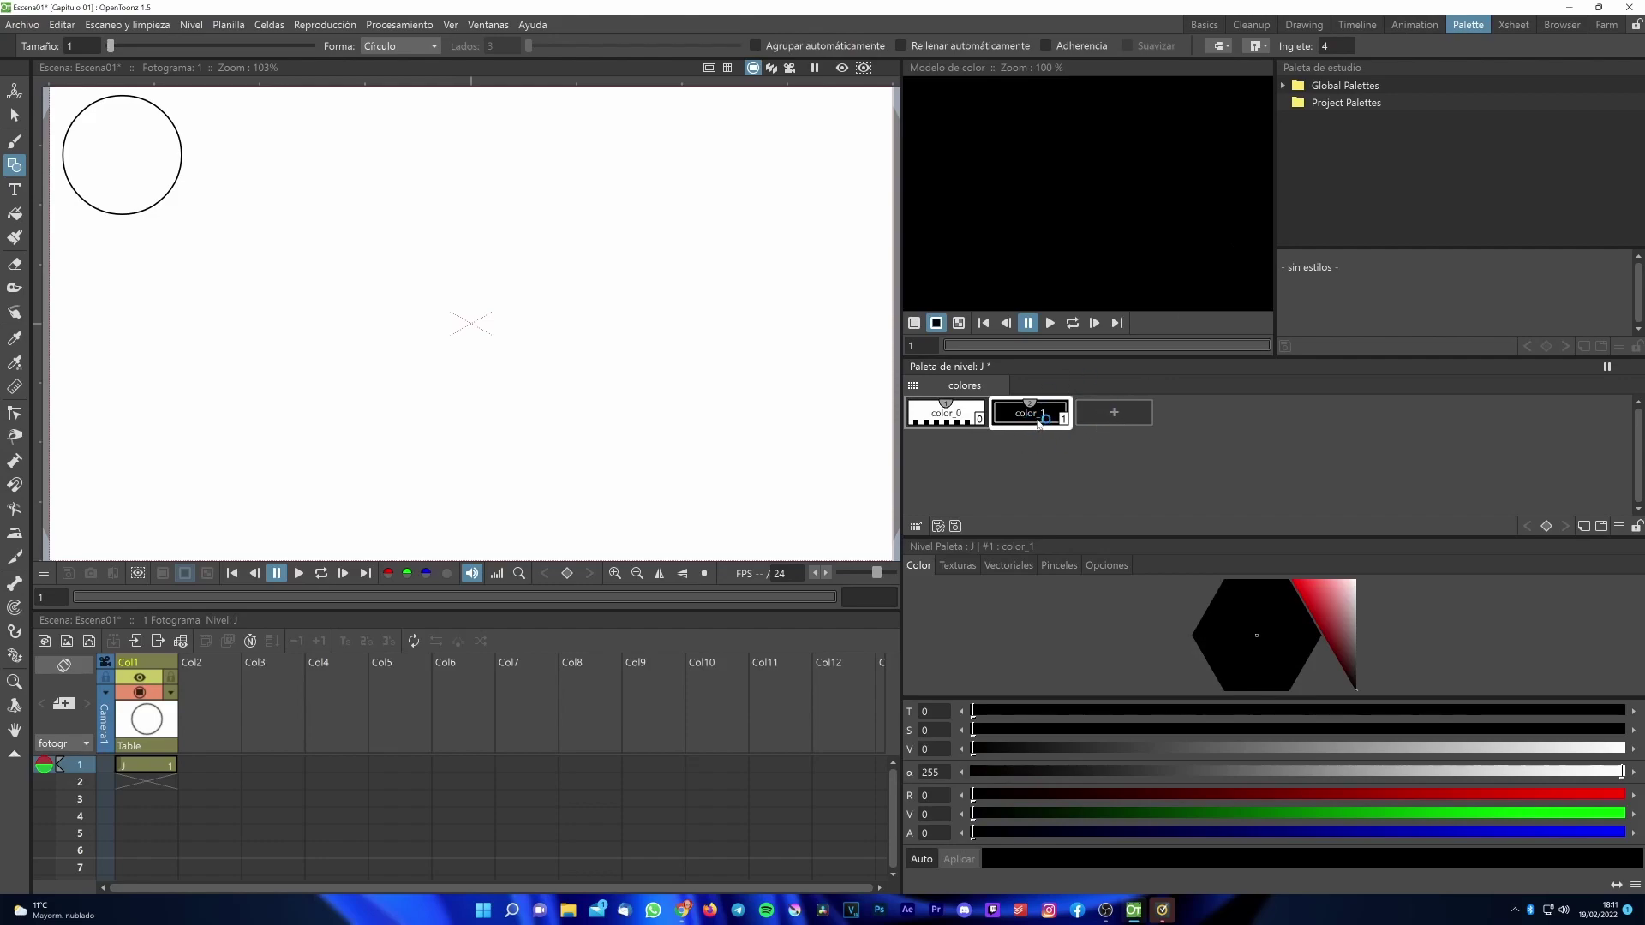
Try recolouring the color_1 outline style to a light red and undo the colour changes.
{"action": "left_click", "coordinate": [1328, 604]}
{"action": "left_click", "coordinate": [1329, 585]}
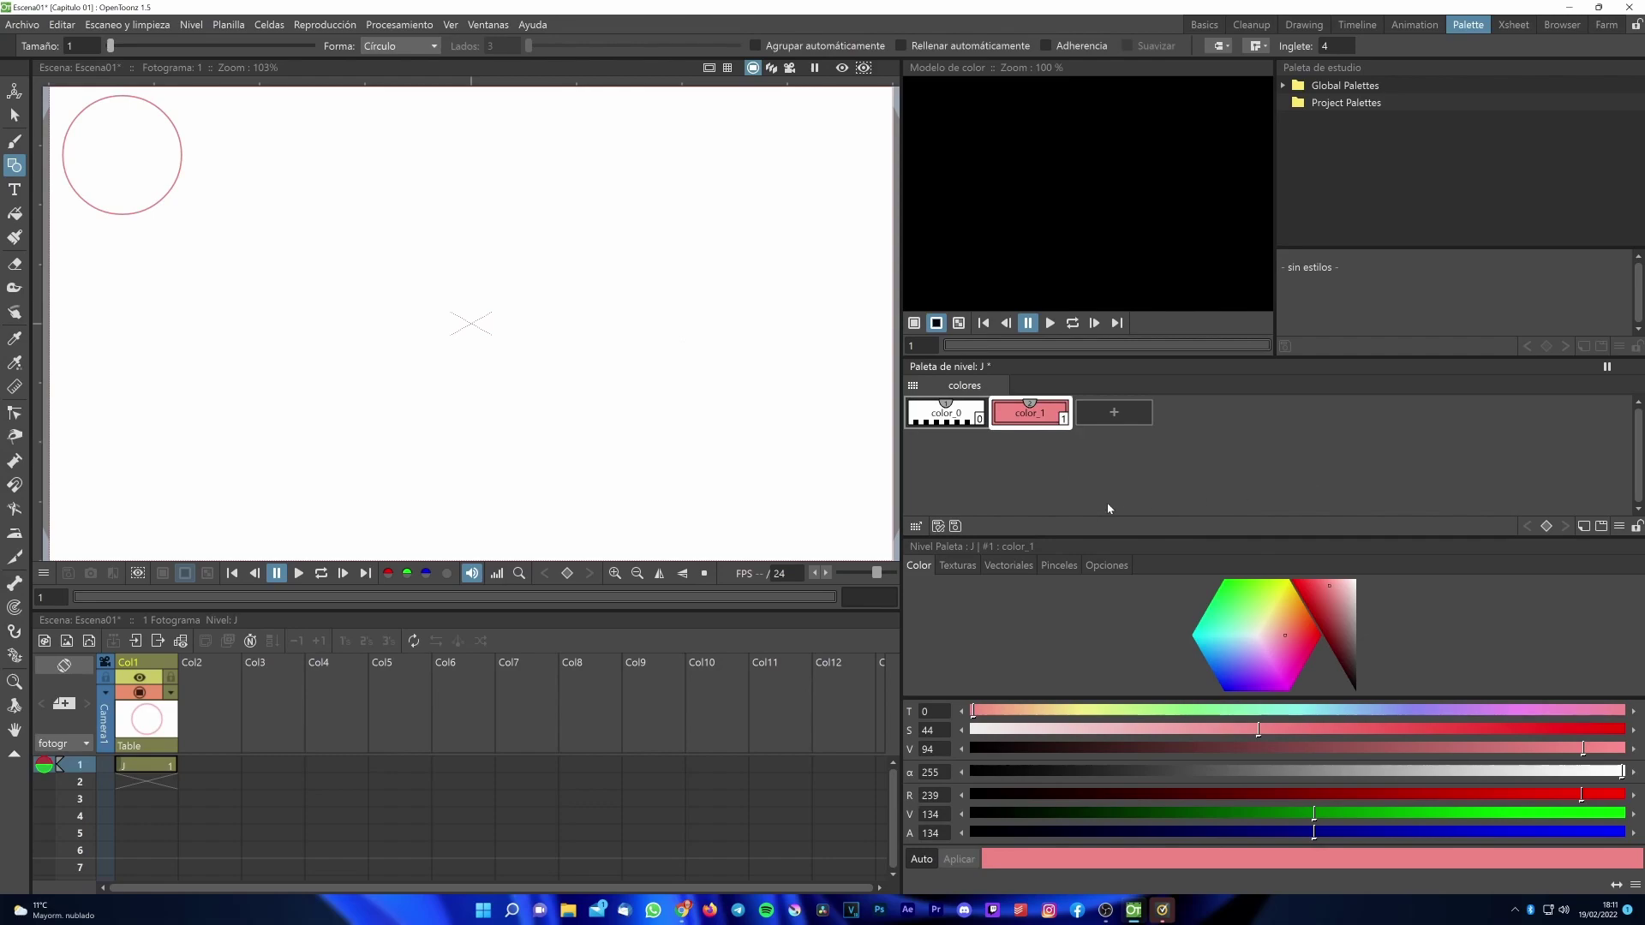
{"action": "key", "text": "ctrl+z"}
{"action": "key", "text": "ctrl+z"}
Add a purple style to the level palette with hue 280, saturation 65 and value 77, and fill the circle with it.
{"action": "left_click", "coordinate": [1114, 412]}
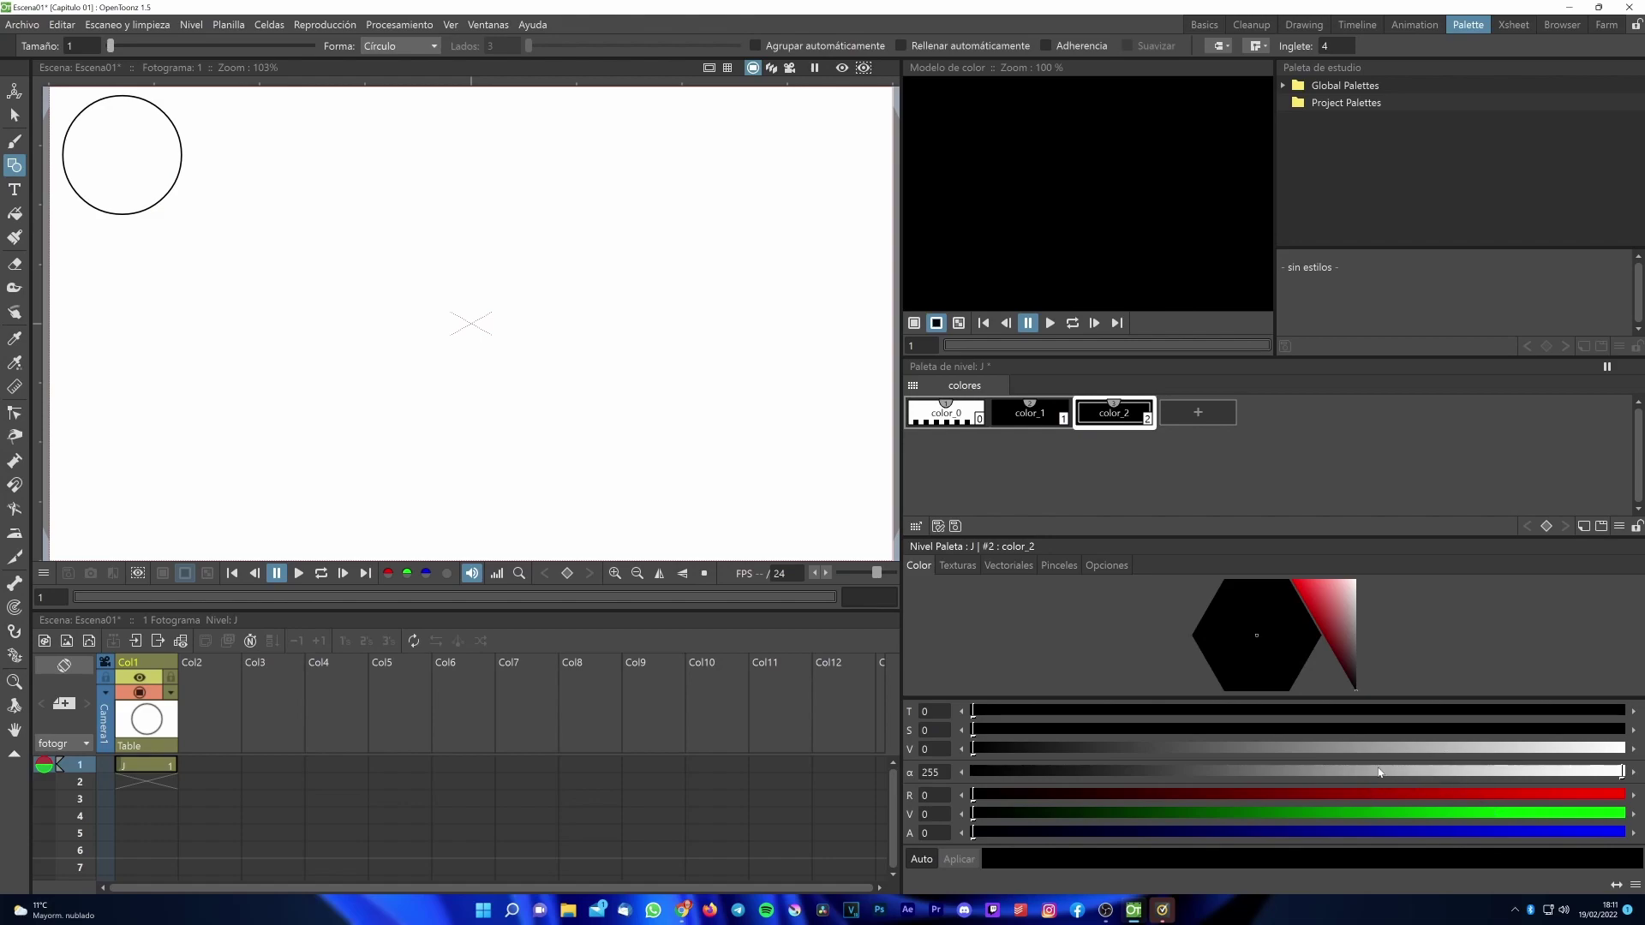
{"action": "left_click", "coordinate": [1334, 603]}
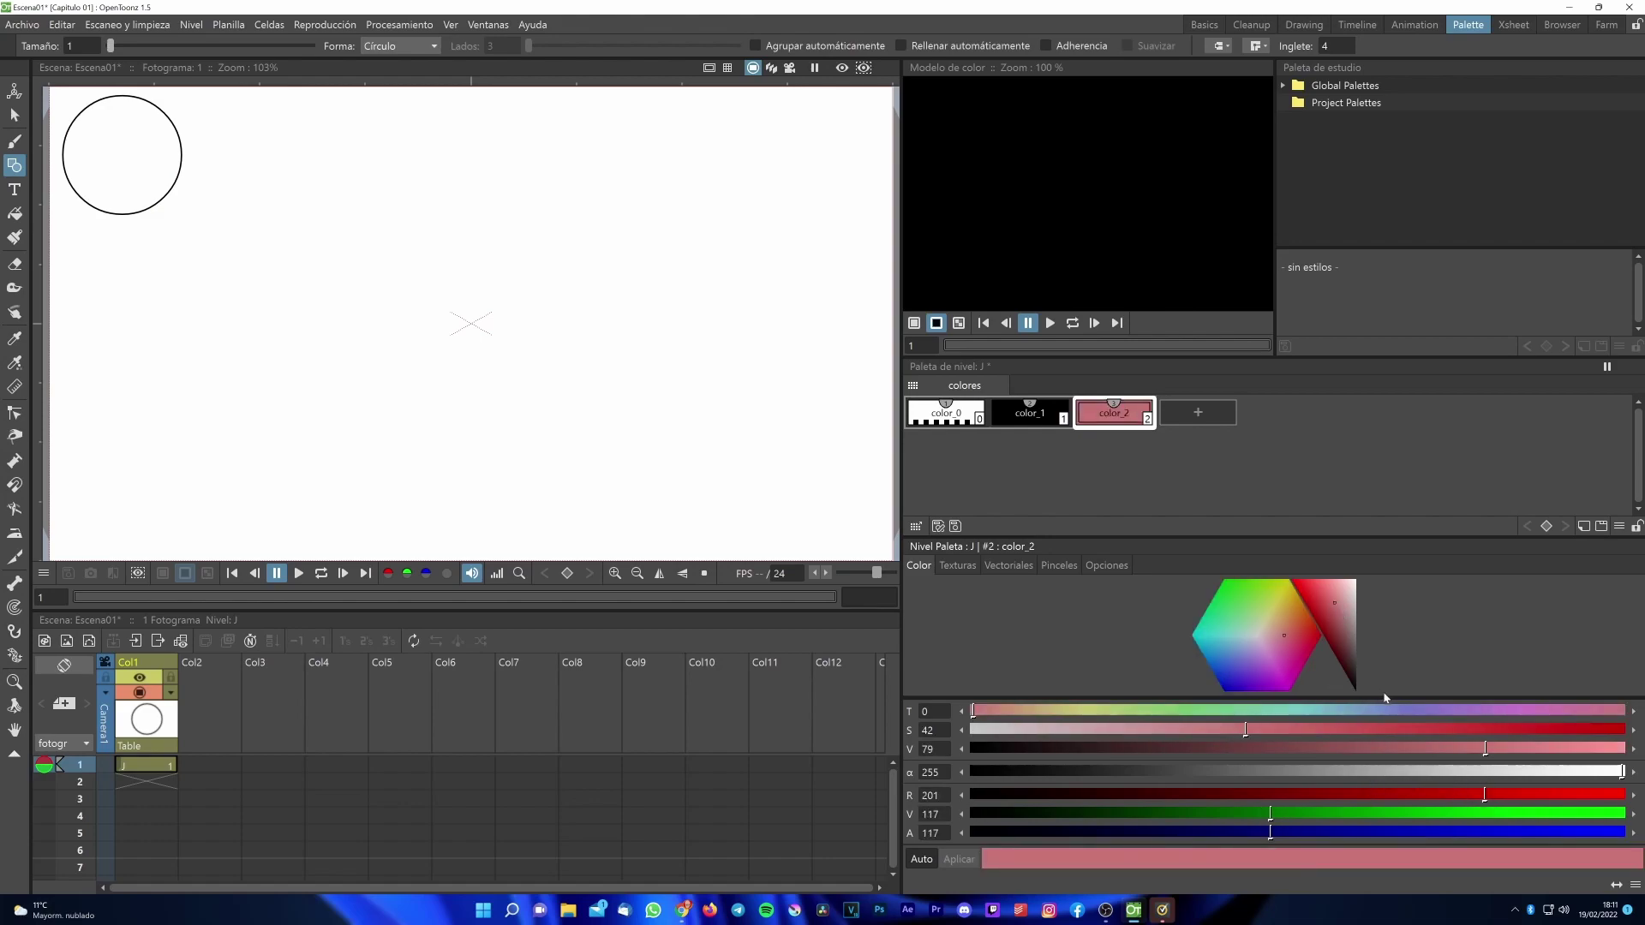
{"action": "left_click_drag", "start_coordinate": [1449, 713], "coordinate": [1479, 711]}
{"action": "left_click_drag", "start_coordinate": [1351, 614], "coordinate": [1345, 605]}
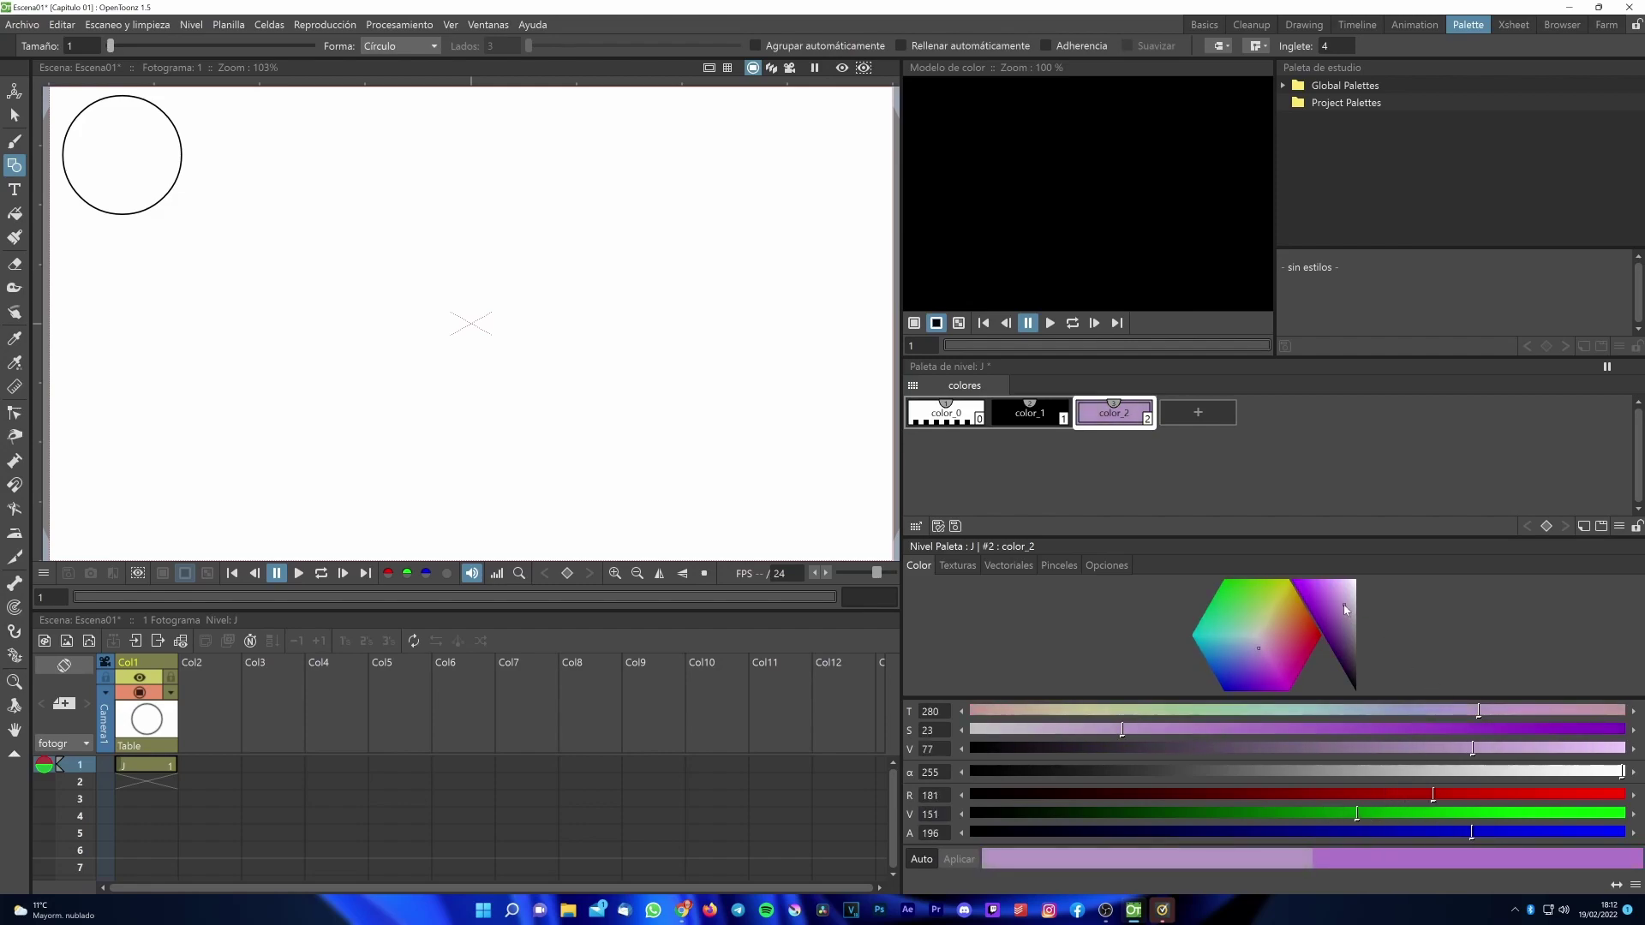
{"action": "left_click_drag", "start_coordinate": [1384, 734], "coordinate": [1395, 732]}
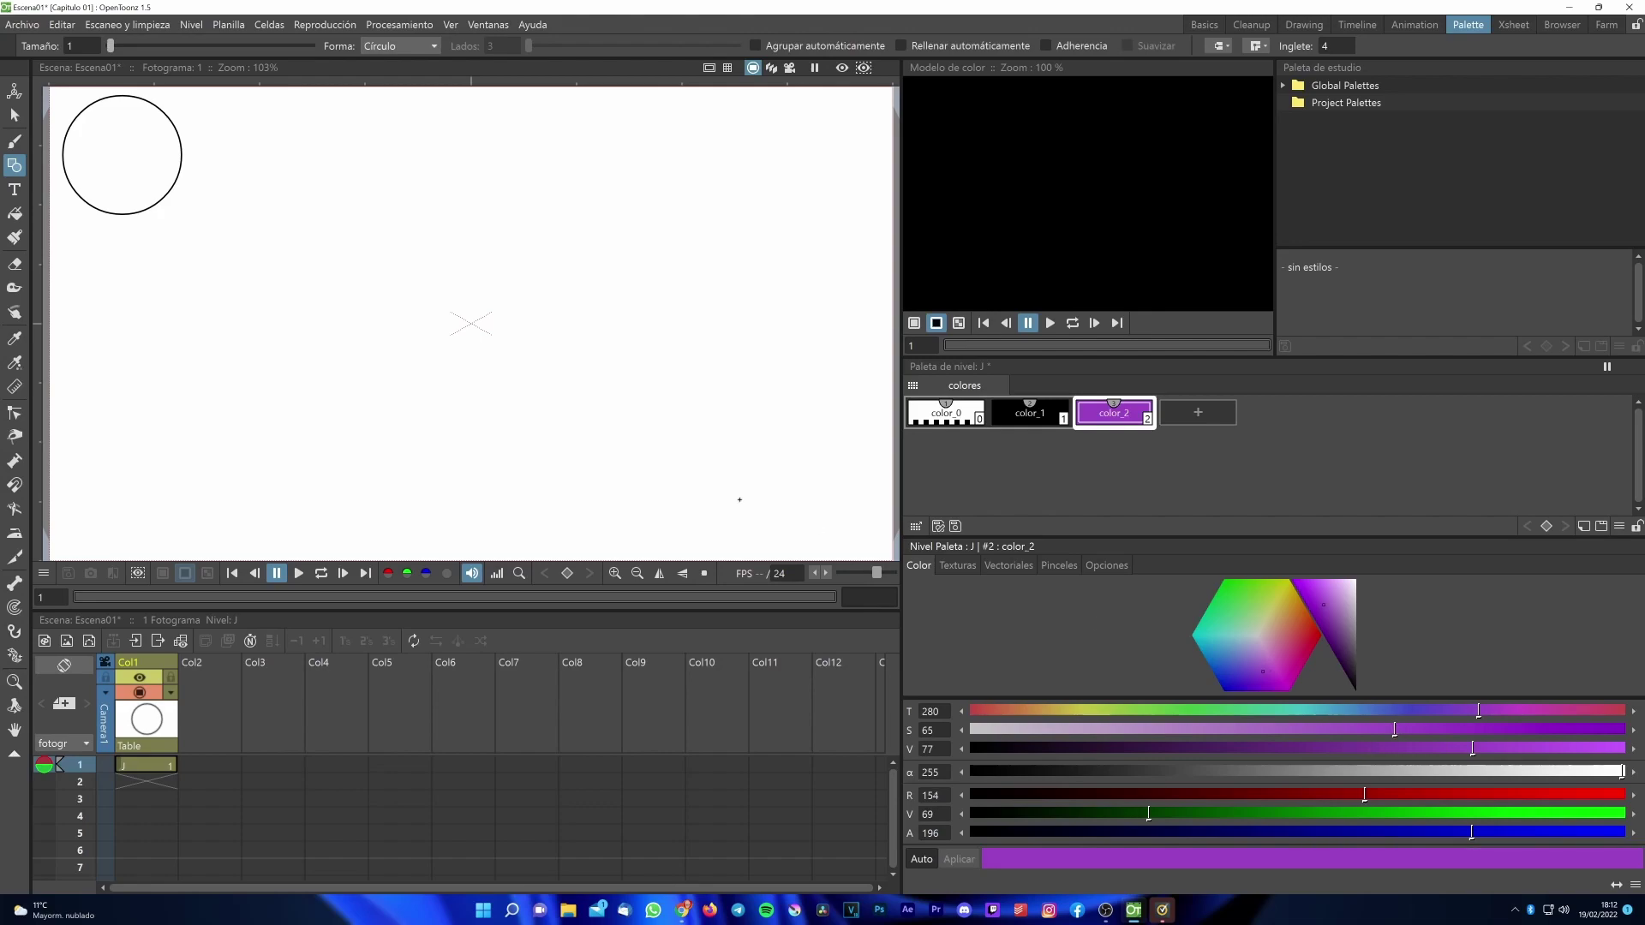
{"action": "left_click", "coordinate": [15, 213]}
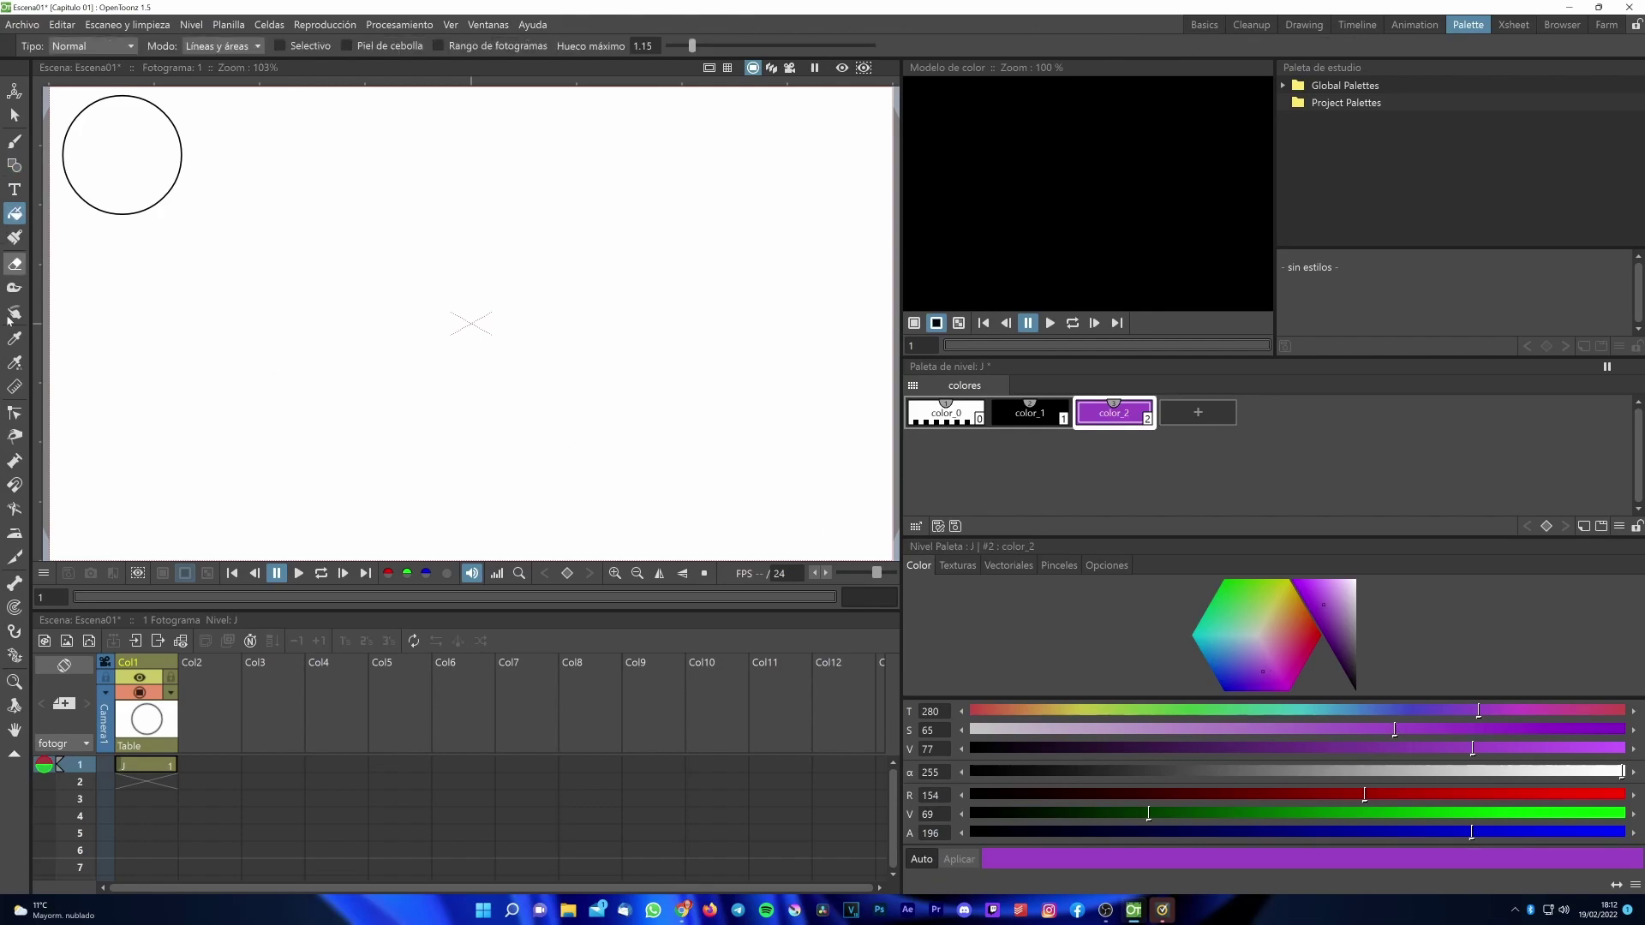
{"action": "left_click", "coordinate": [134, 166]}
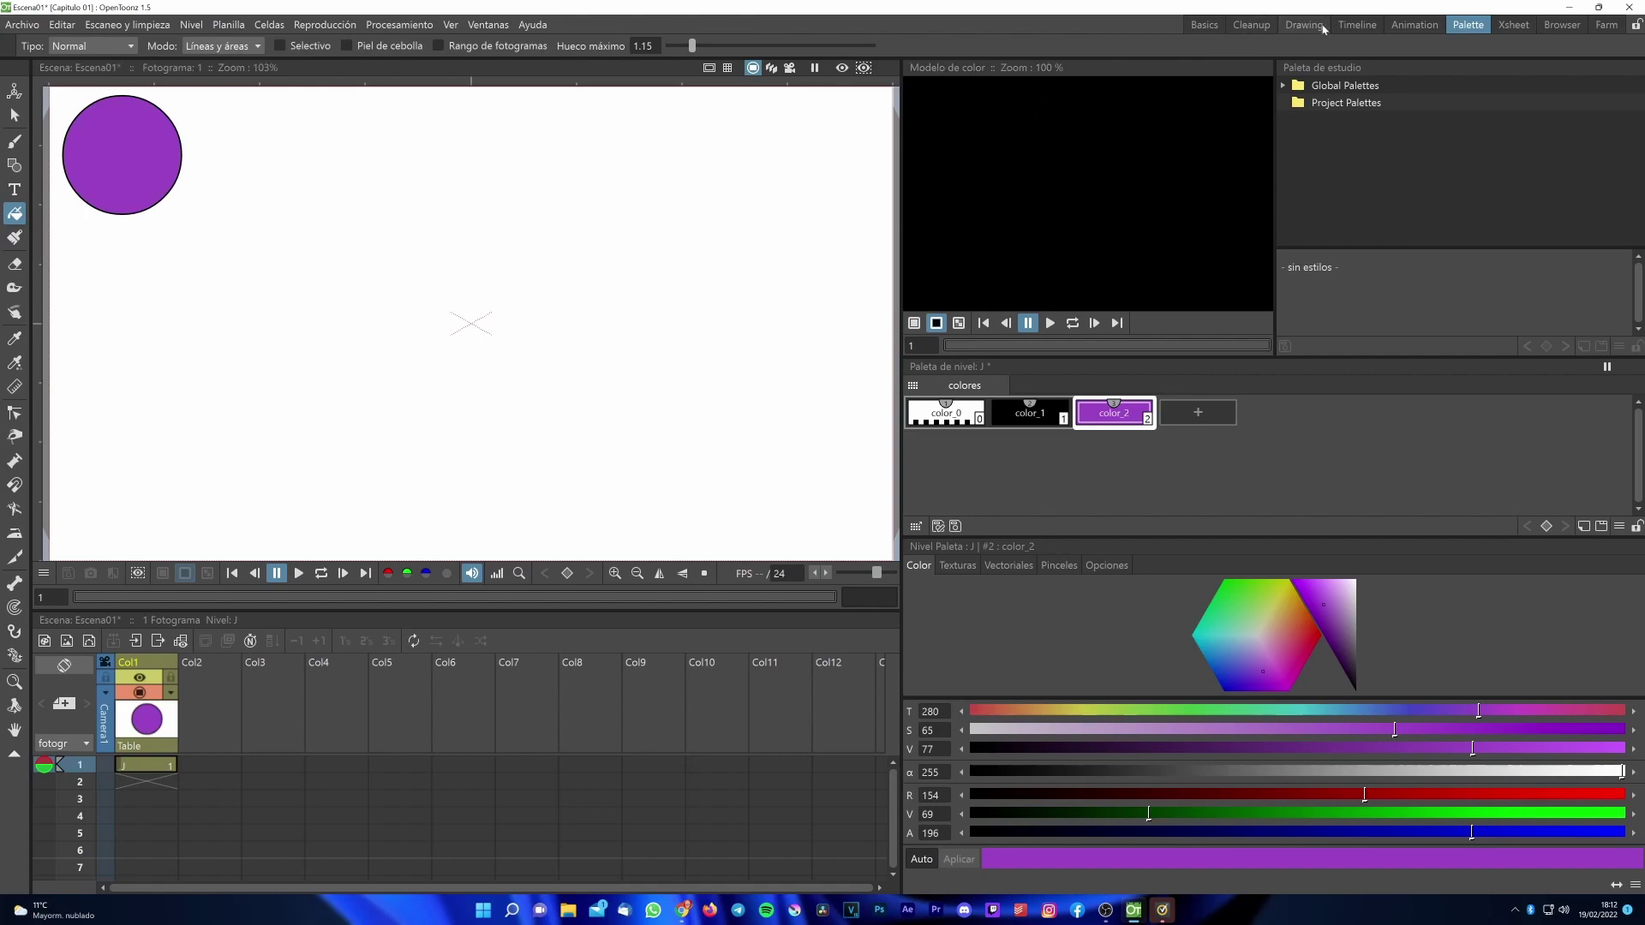
Return to the Animation room, select frame 5 of Col1 and enable relative onion skin for frame 1.
{"action": "left_click", "coordinate": [1415, 25]}
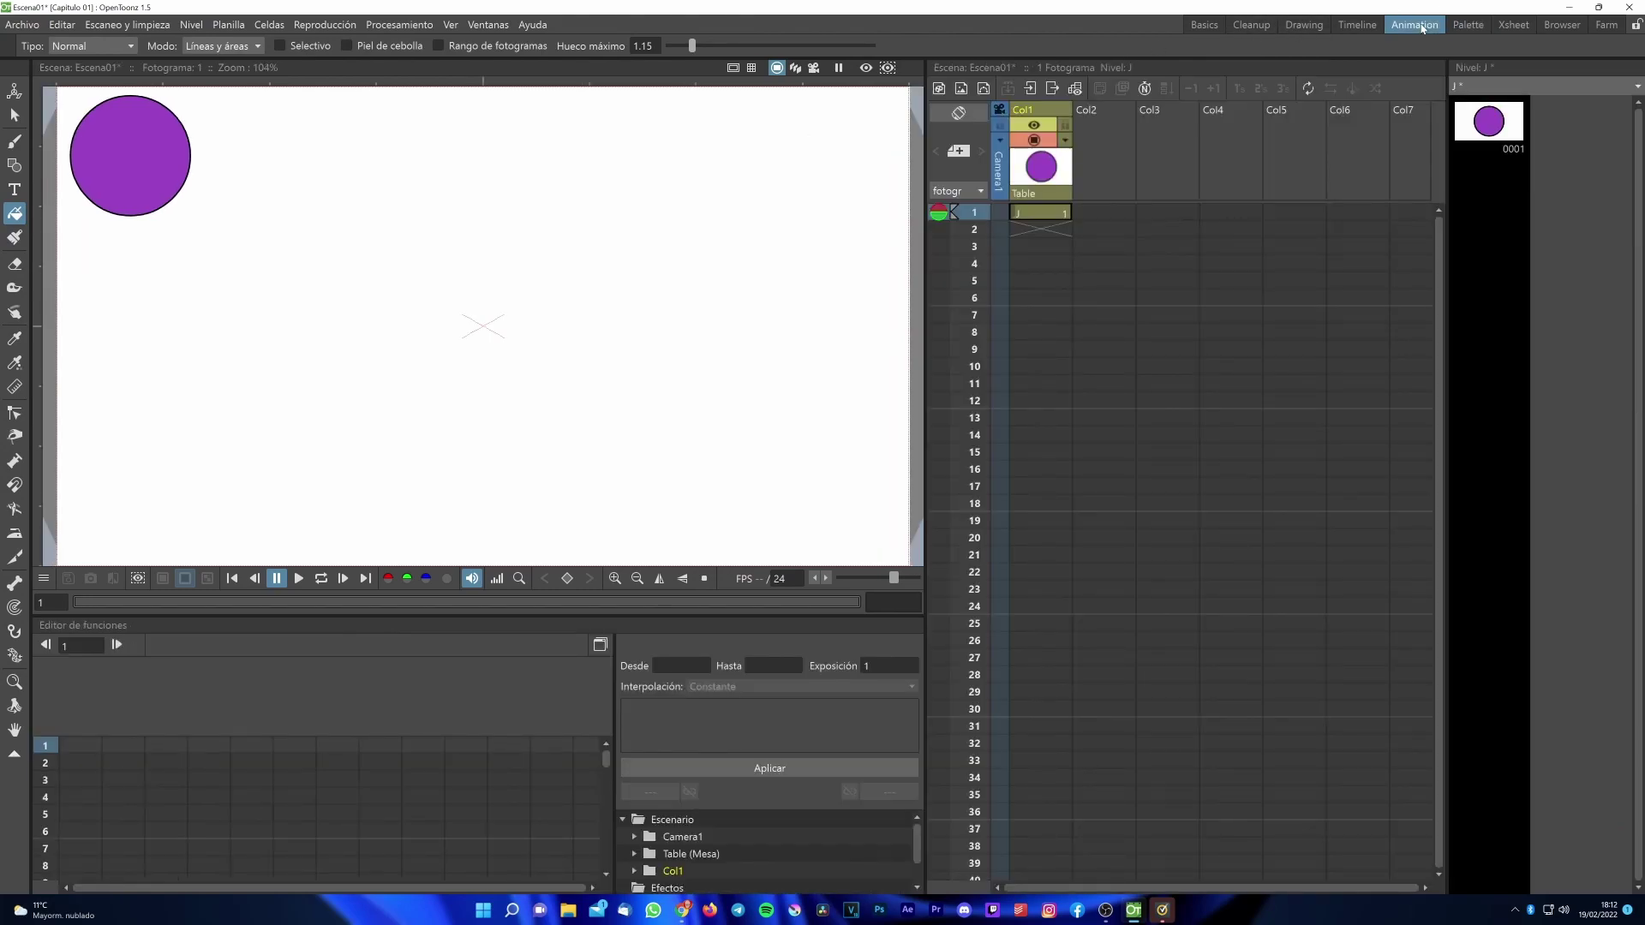
{"action": "left_click", "coordinate": [1019, 300]}
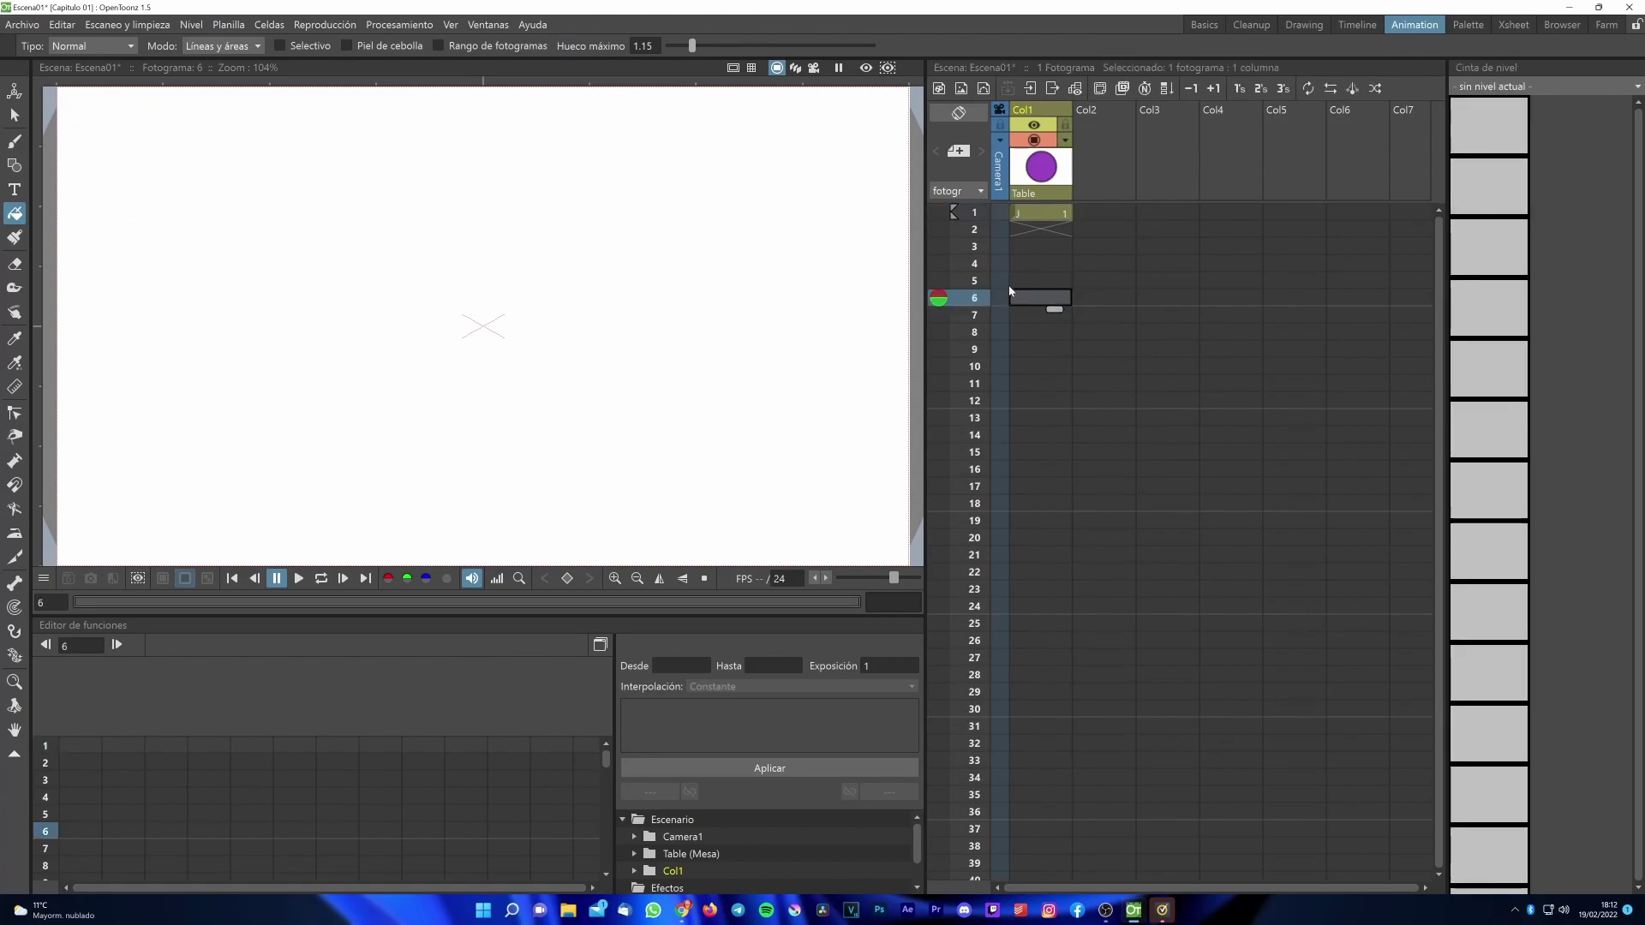
{"action": "left_click", "coordinate": [1033, 280]}
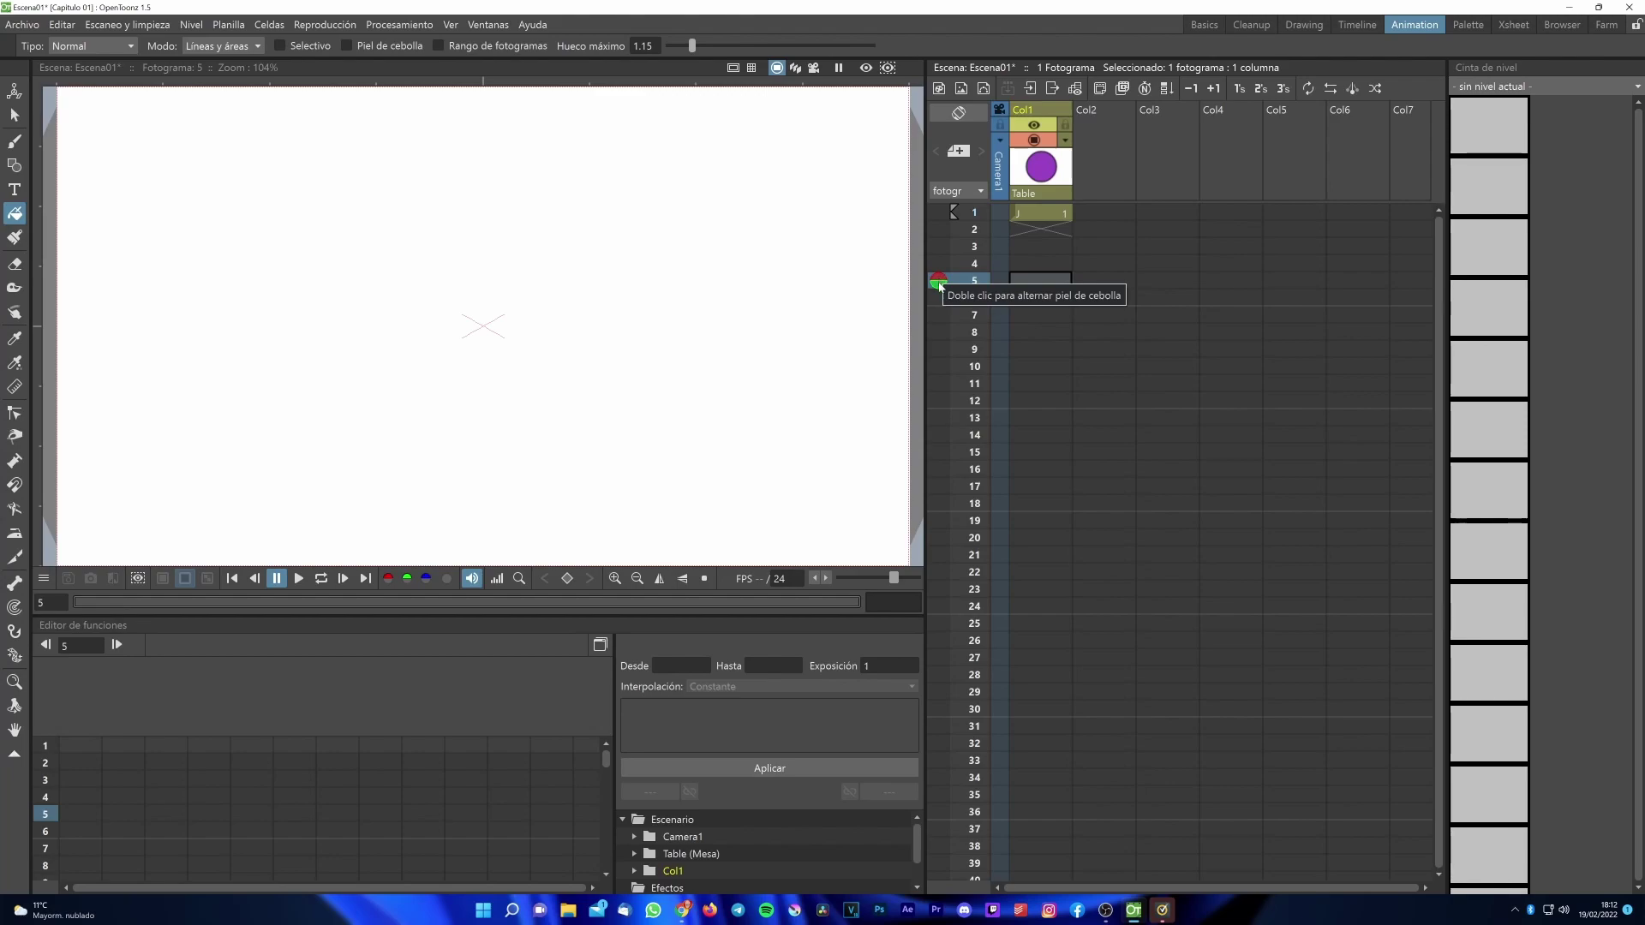
{"action": "left_click", "coordinate": [938, 229]}
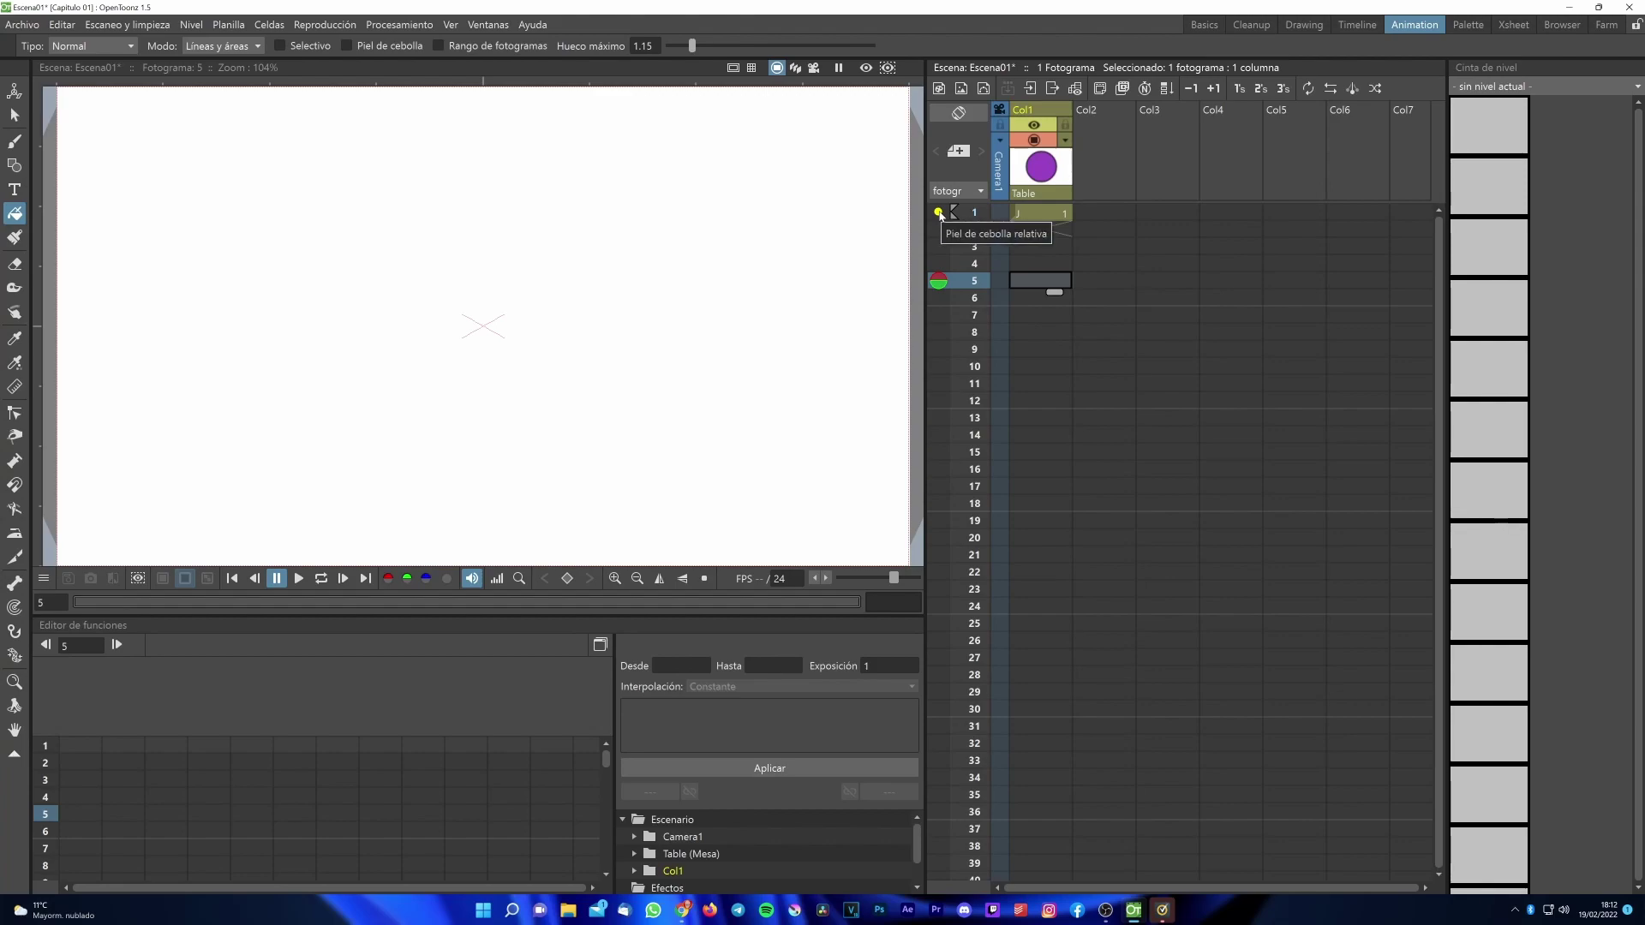
{"action": "left_click", "coordinate": [939, 212]}
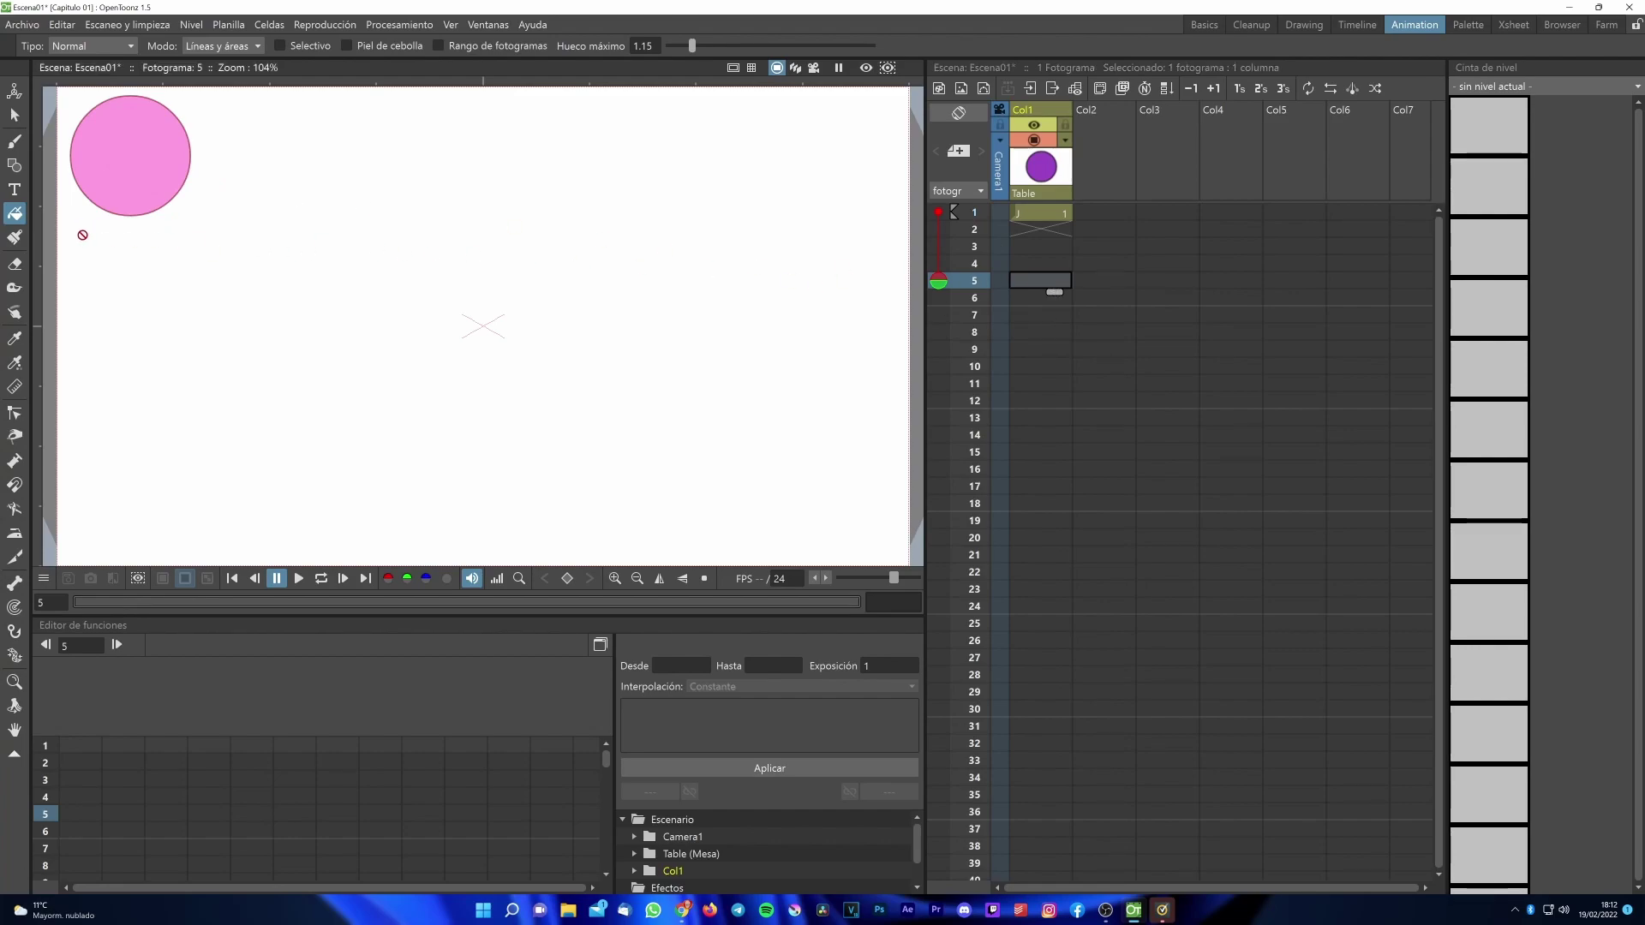
Draw a second, slightly larger circle in the lower-right area of the canvas on frame 5.
{"action": "left_click", "coordinate": [12, 170]}
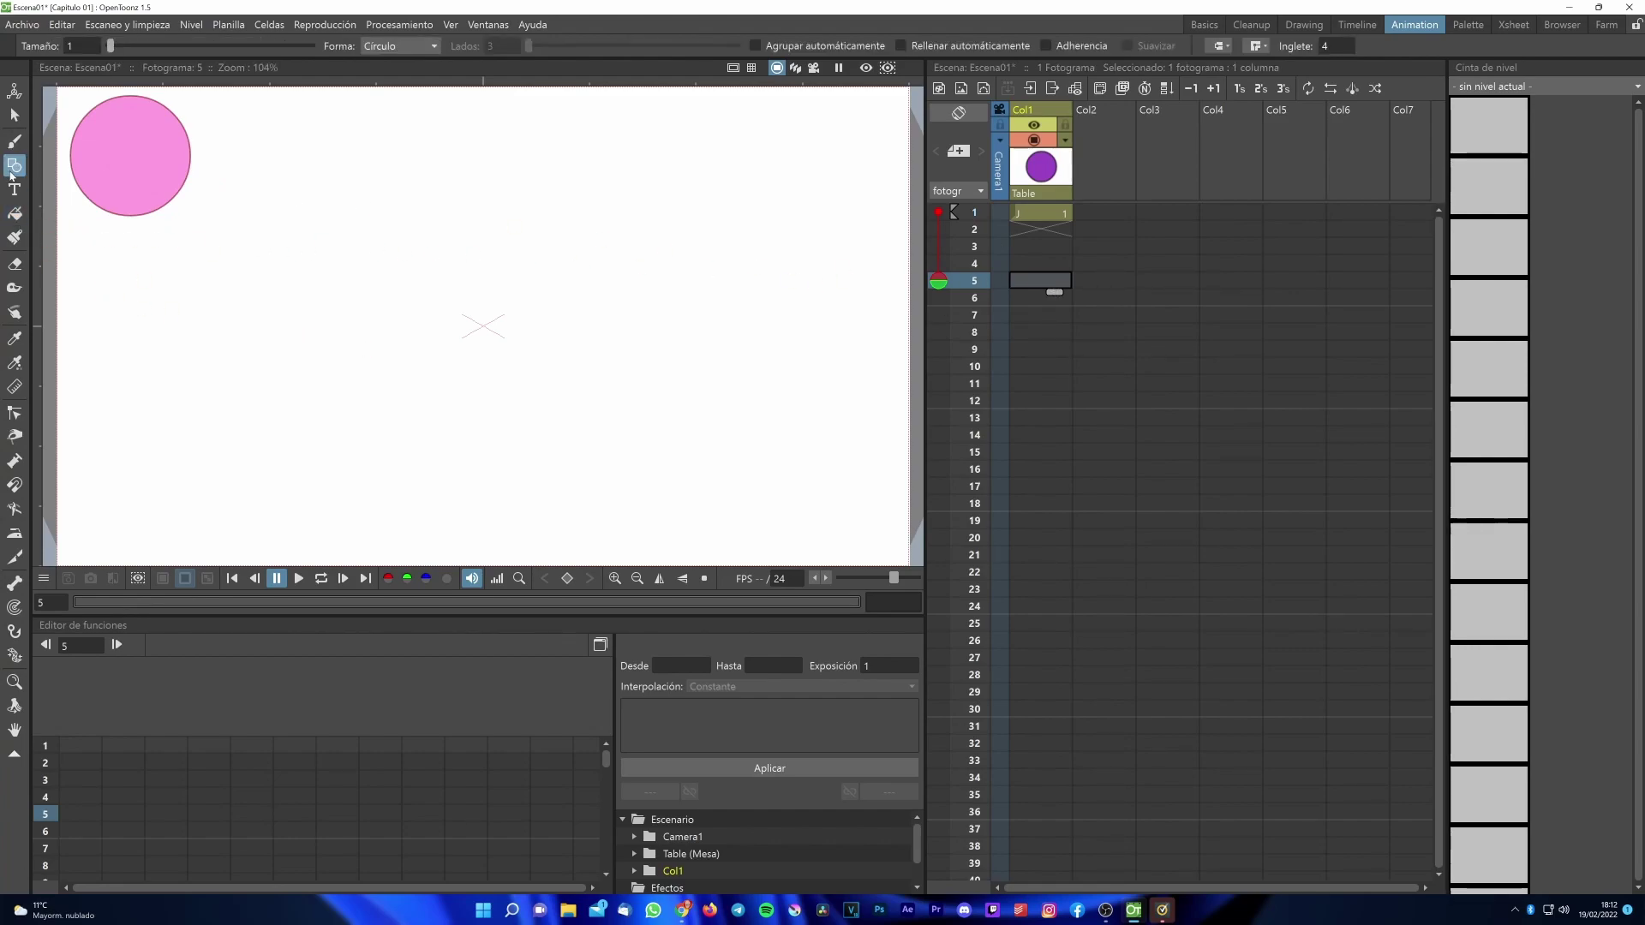
{"action": "left_click", "coordinate": [1466, 25]}
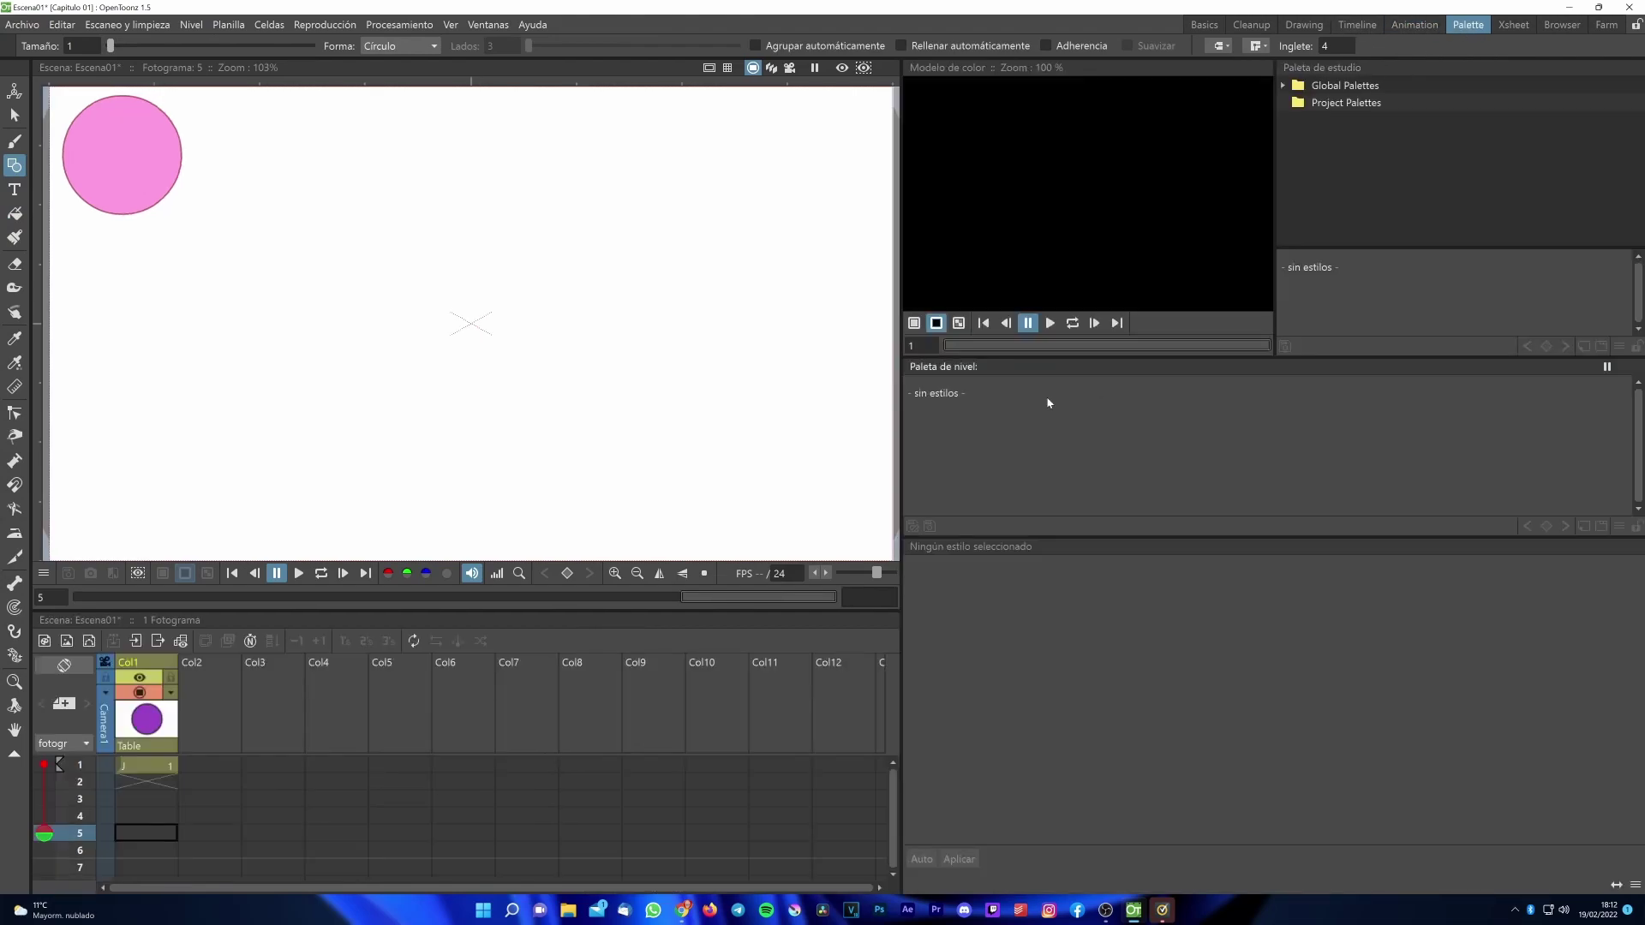
{"action": "left_click", "coordinate": [1414, 25]}
{"action": "left_click", "coordinate": [1027, 294]}
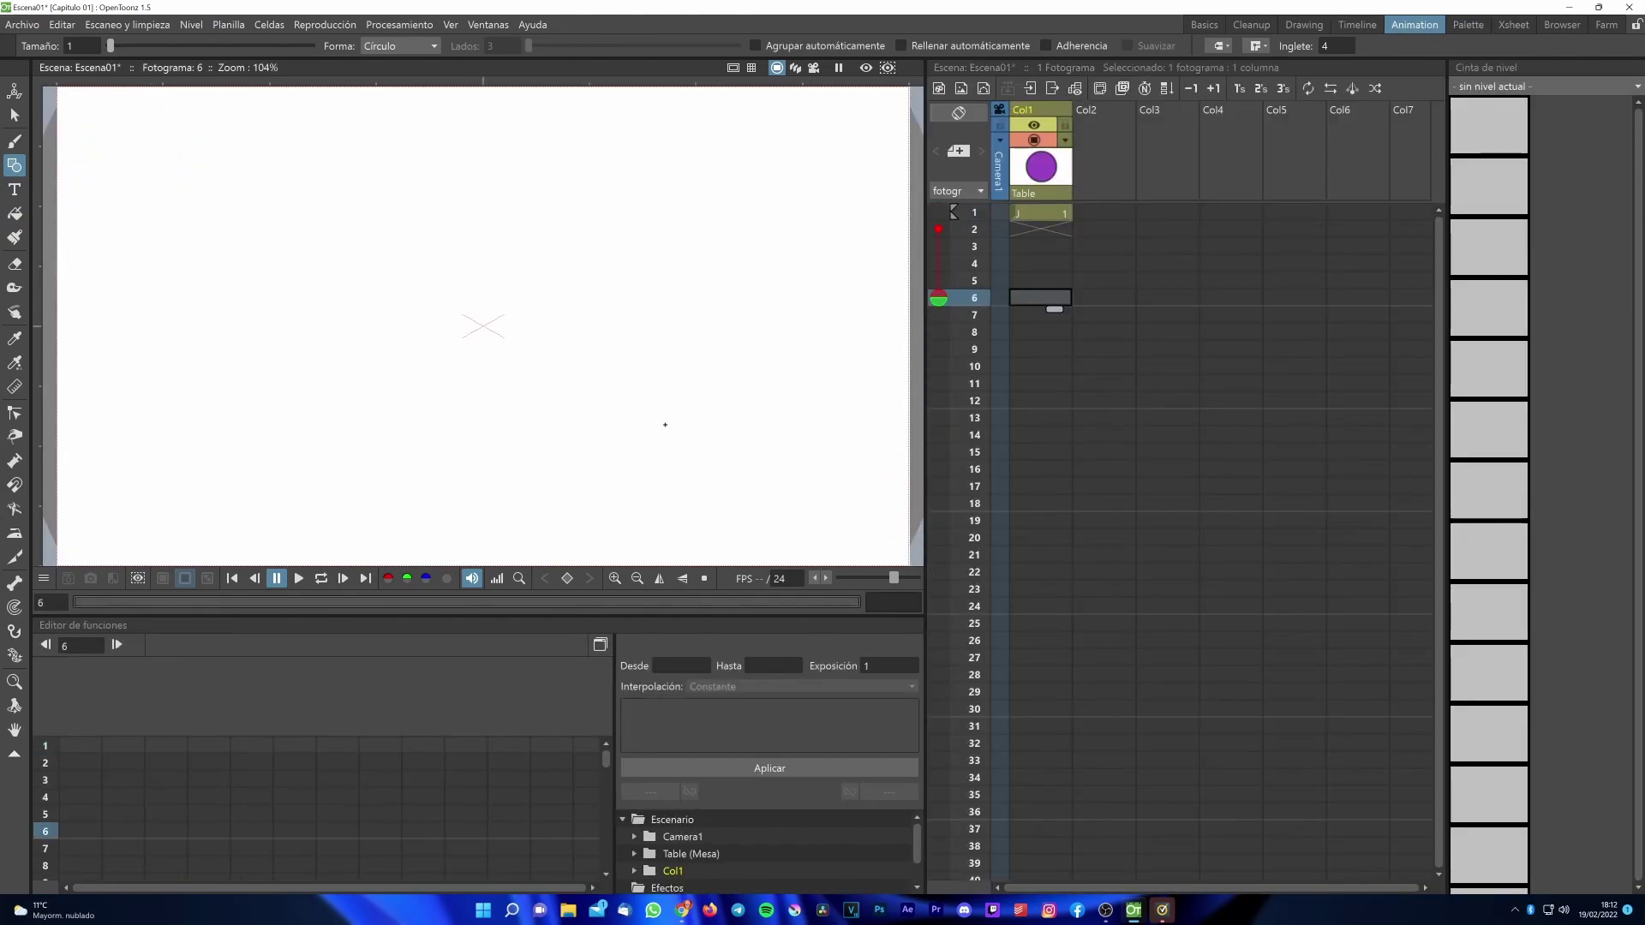
{"action": "key", "text": "Up"}
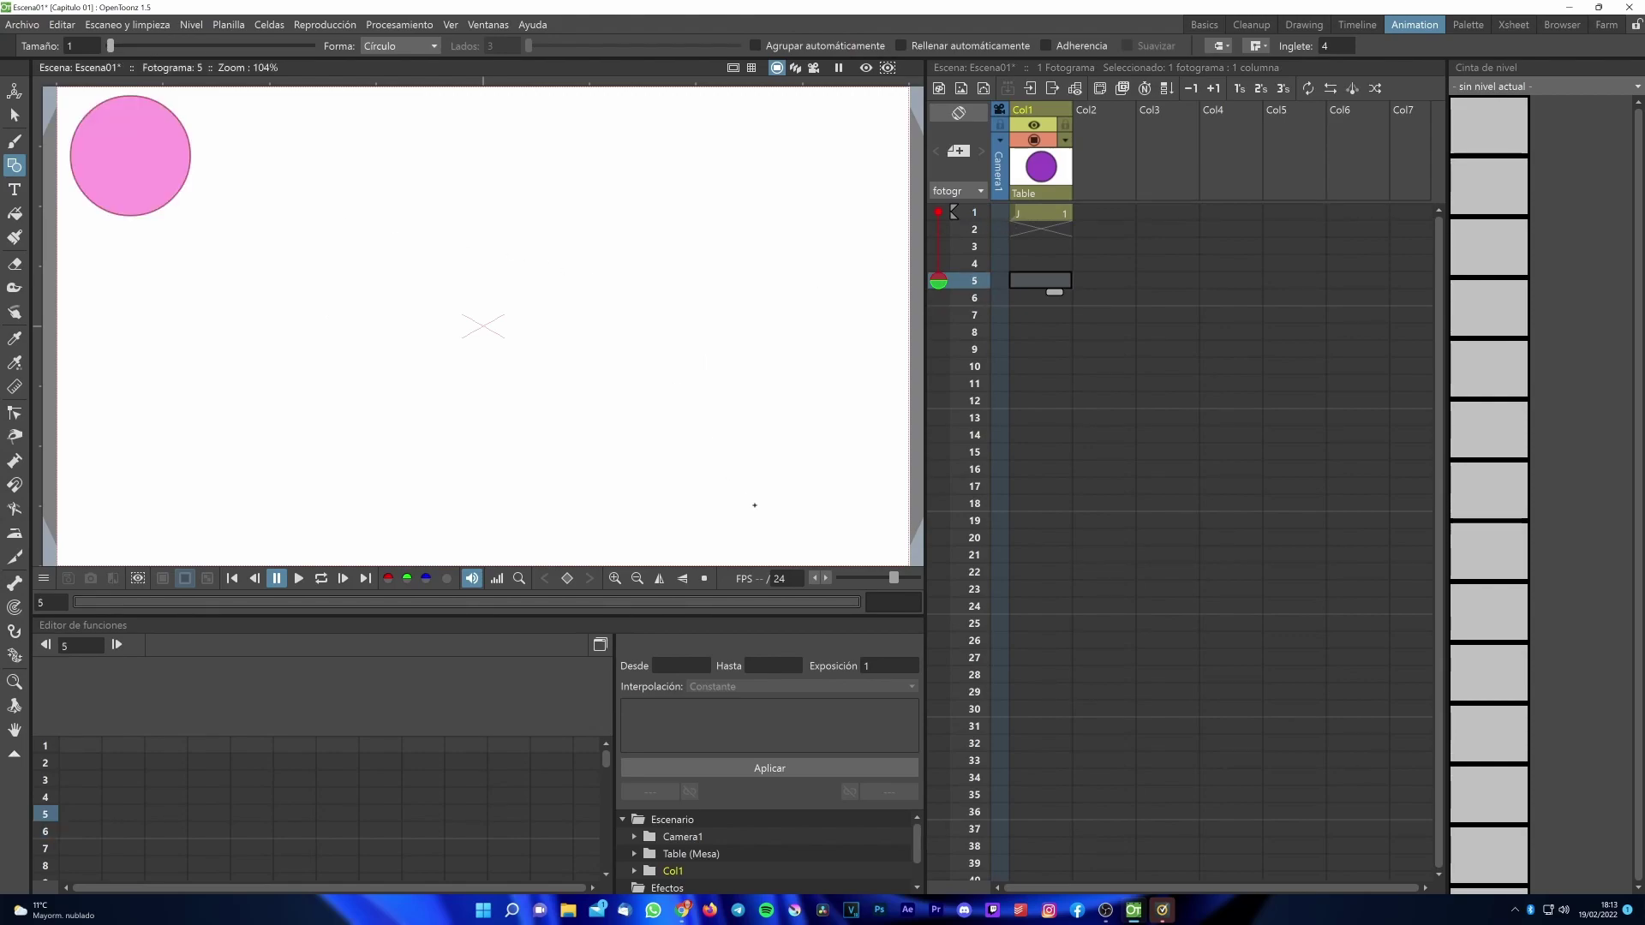
{"action": "left_click_drag", "start_coordinate": [665, 380], "coordinate": [716, 436]}
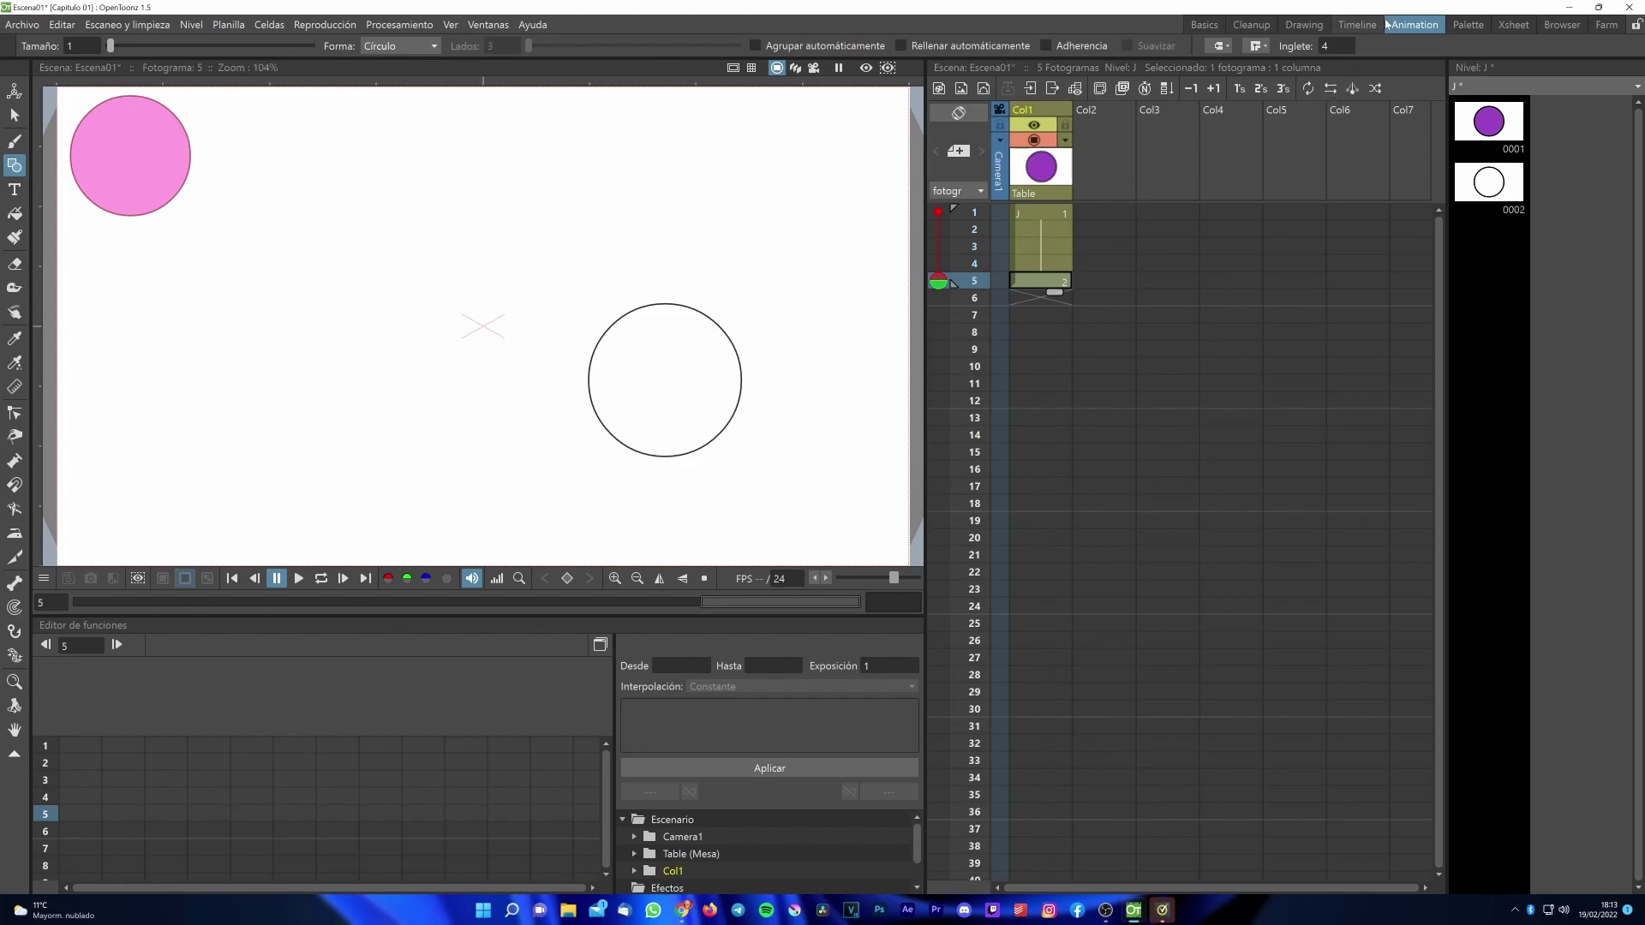
Fill the frame 5 circle with the purple color_2 style from the level palette.
{"action": "left_click", "coordinate": [1468, 25]}
{"action": "left_click", "coordinate": [1103, 419]}
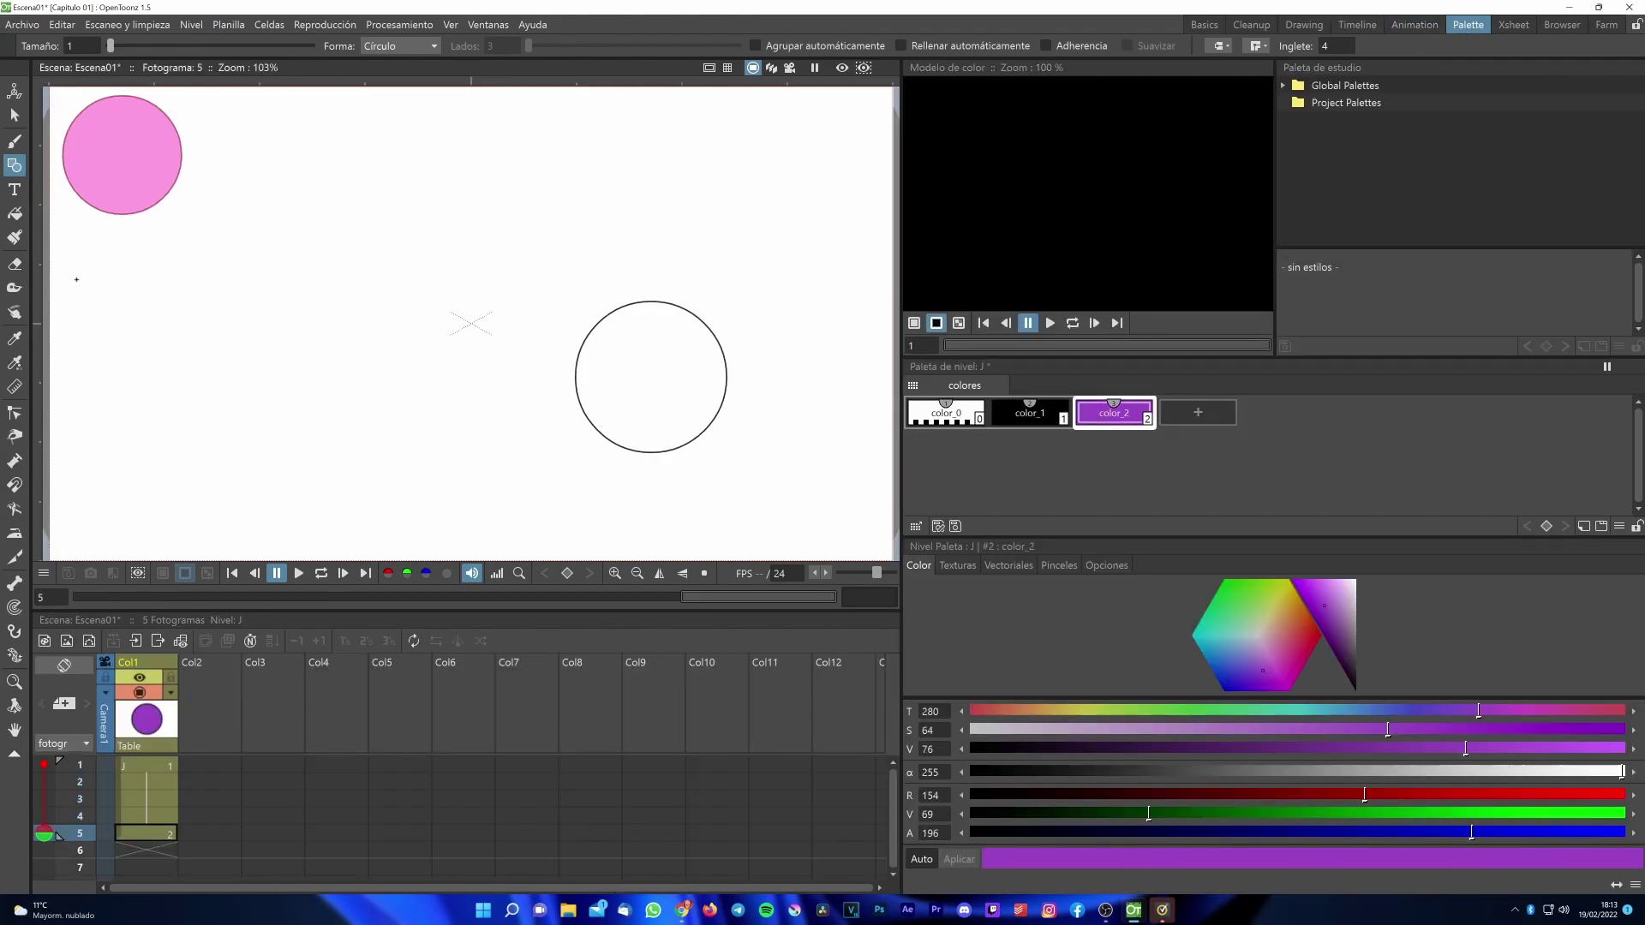
{"action": "left_click", "coordinate": [14, 213]}
{"action": "left_click", "coordinate": [636, 380]}
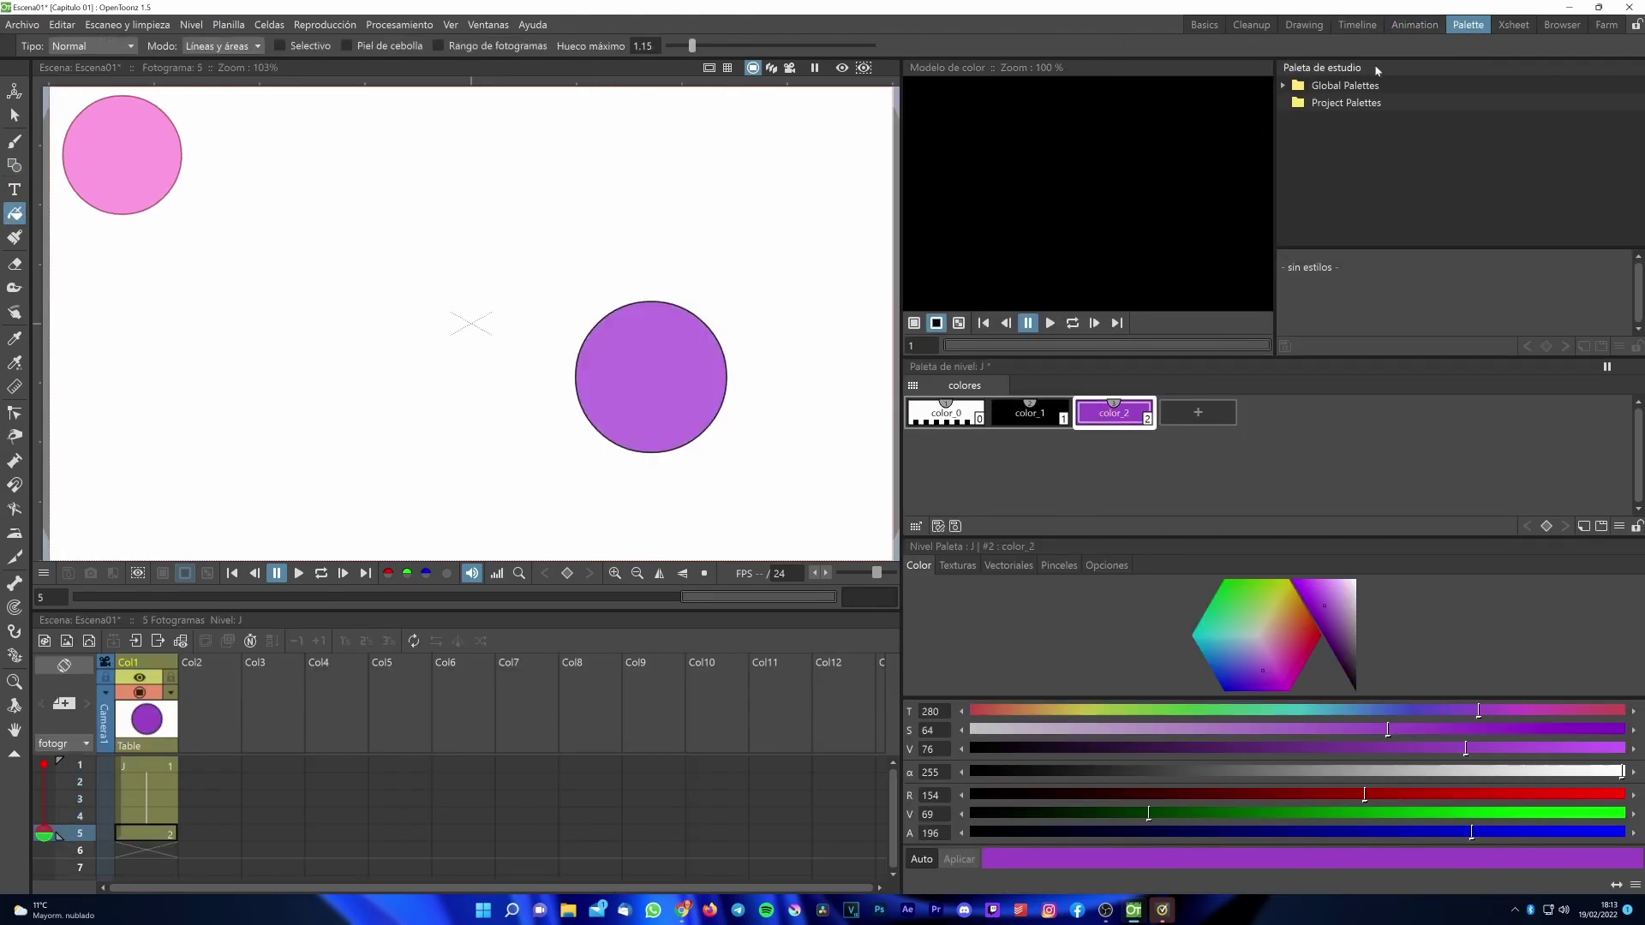
Clear the held cells in frames 2 to 4 of Col1 in the Animation room and check frames 1 and 5.
{"action": "left_click", "coordinate": [1415, 24]}
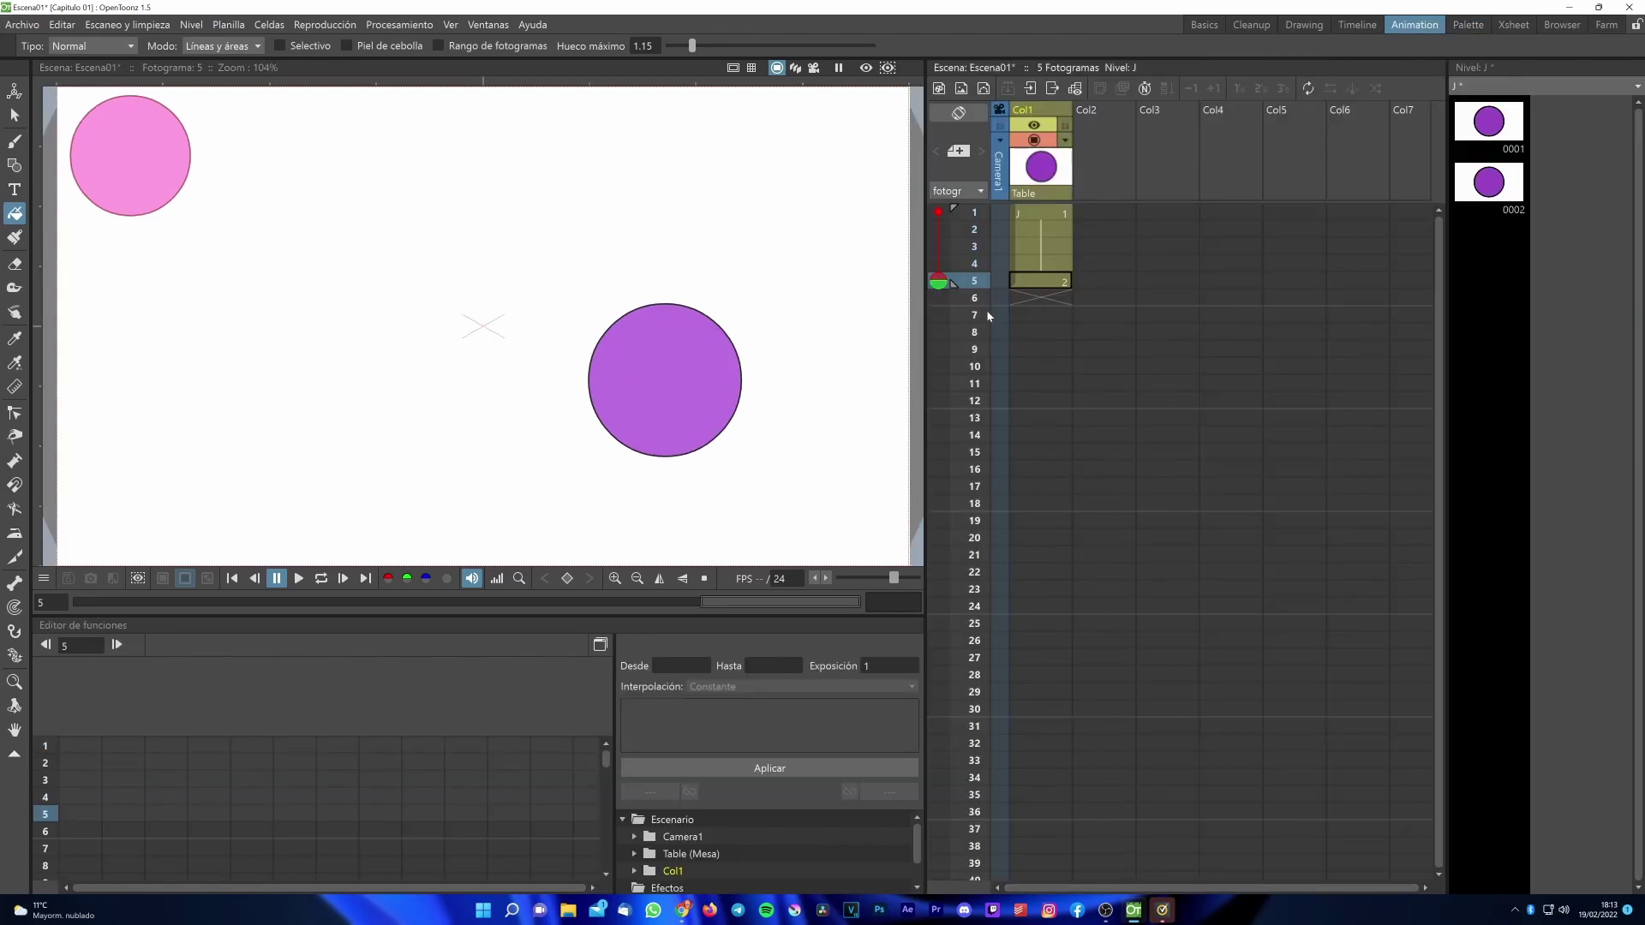
{"action": "left_click_drag", "start_coordinate": [1041, 229], "coordinate": [1041, 269]}
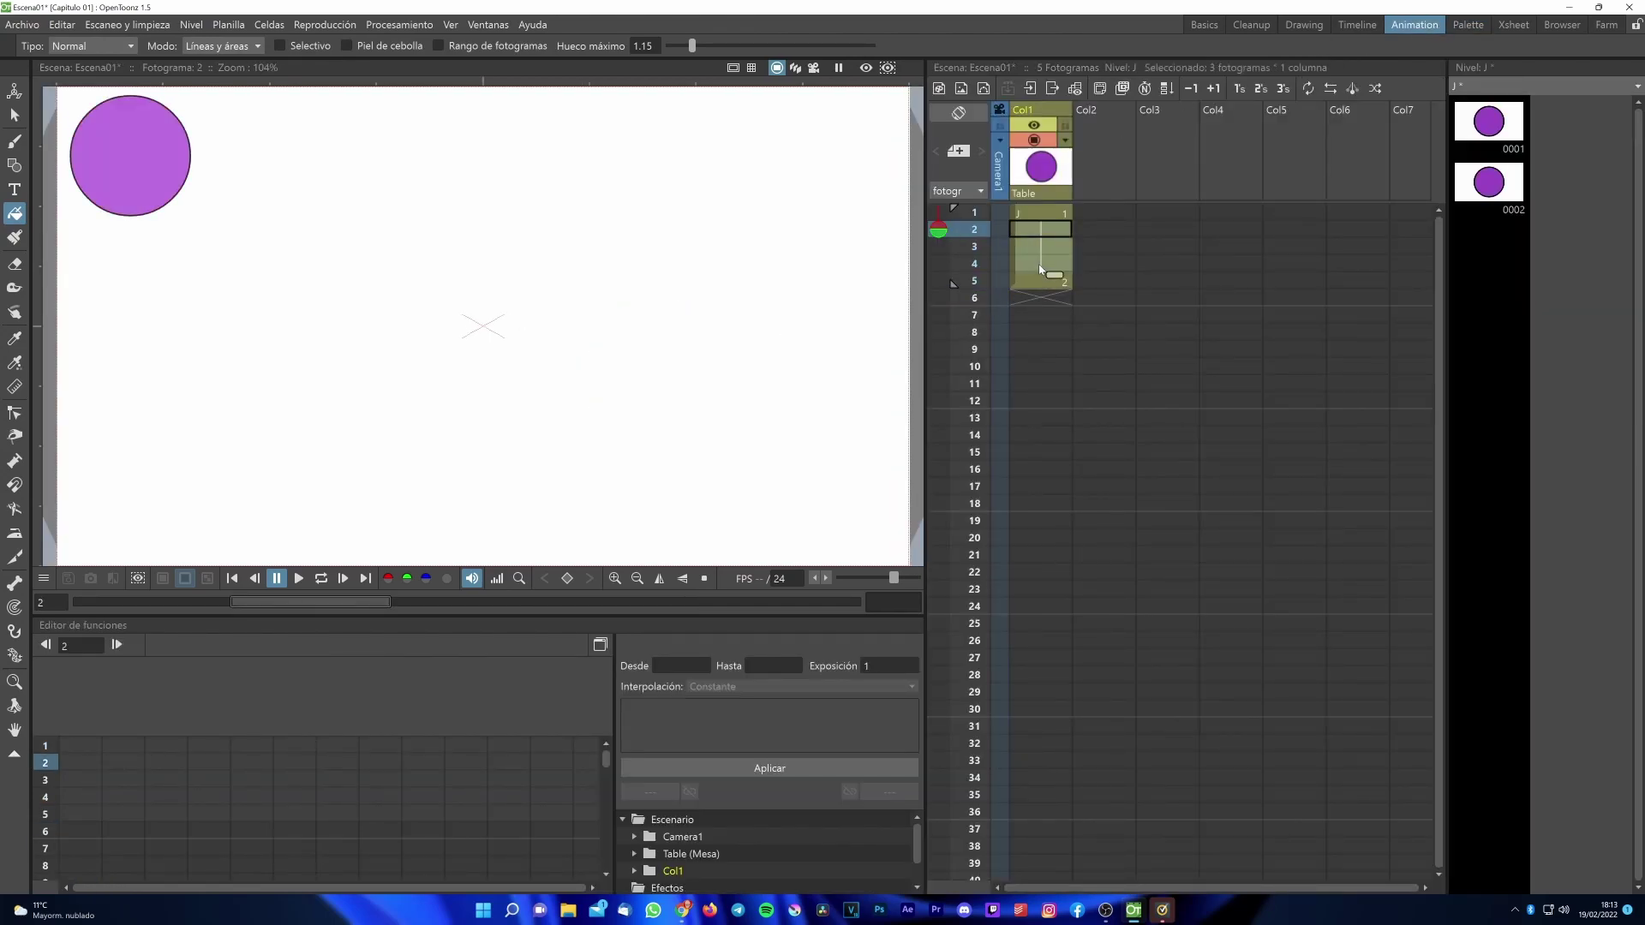
{"action": "key", "text": "Delete"}
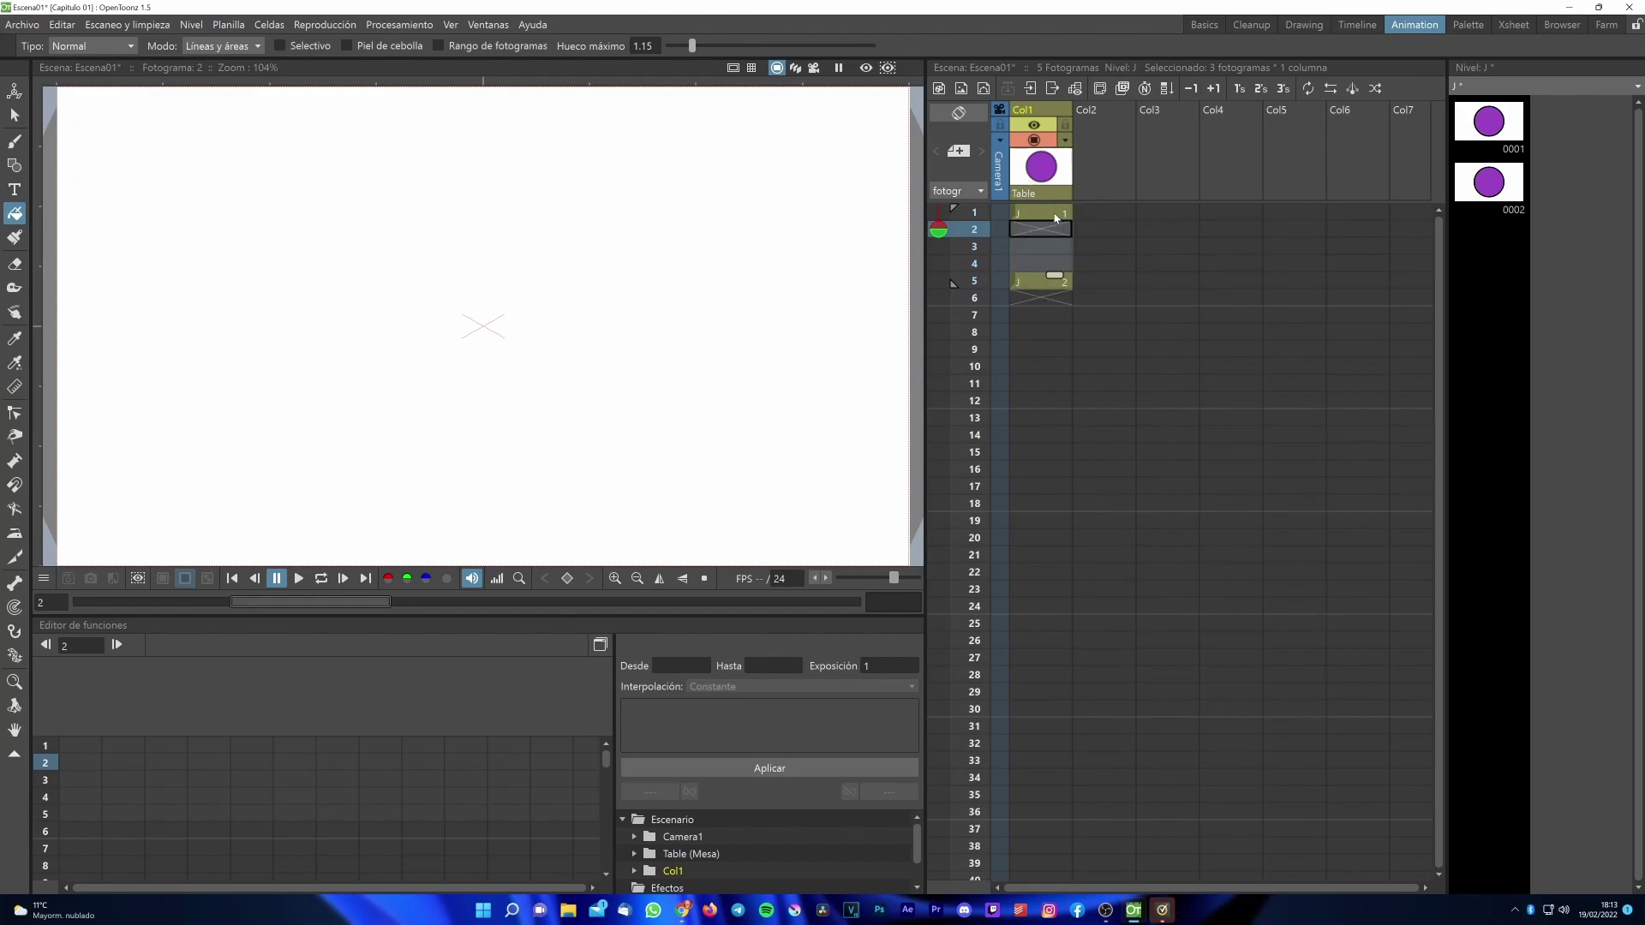
{"action": "left_click", "coordinate": [1055, 218]}
{"action": "left_click", "coordinate": [1050, 287]}
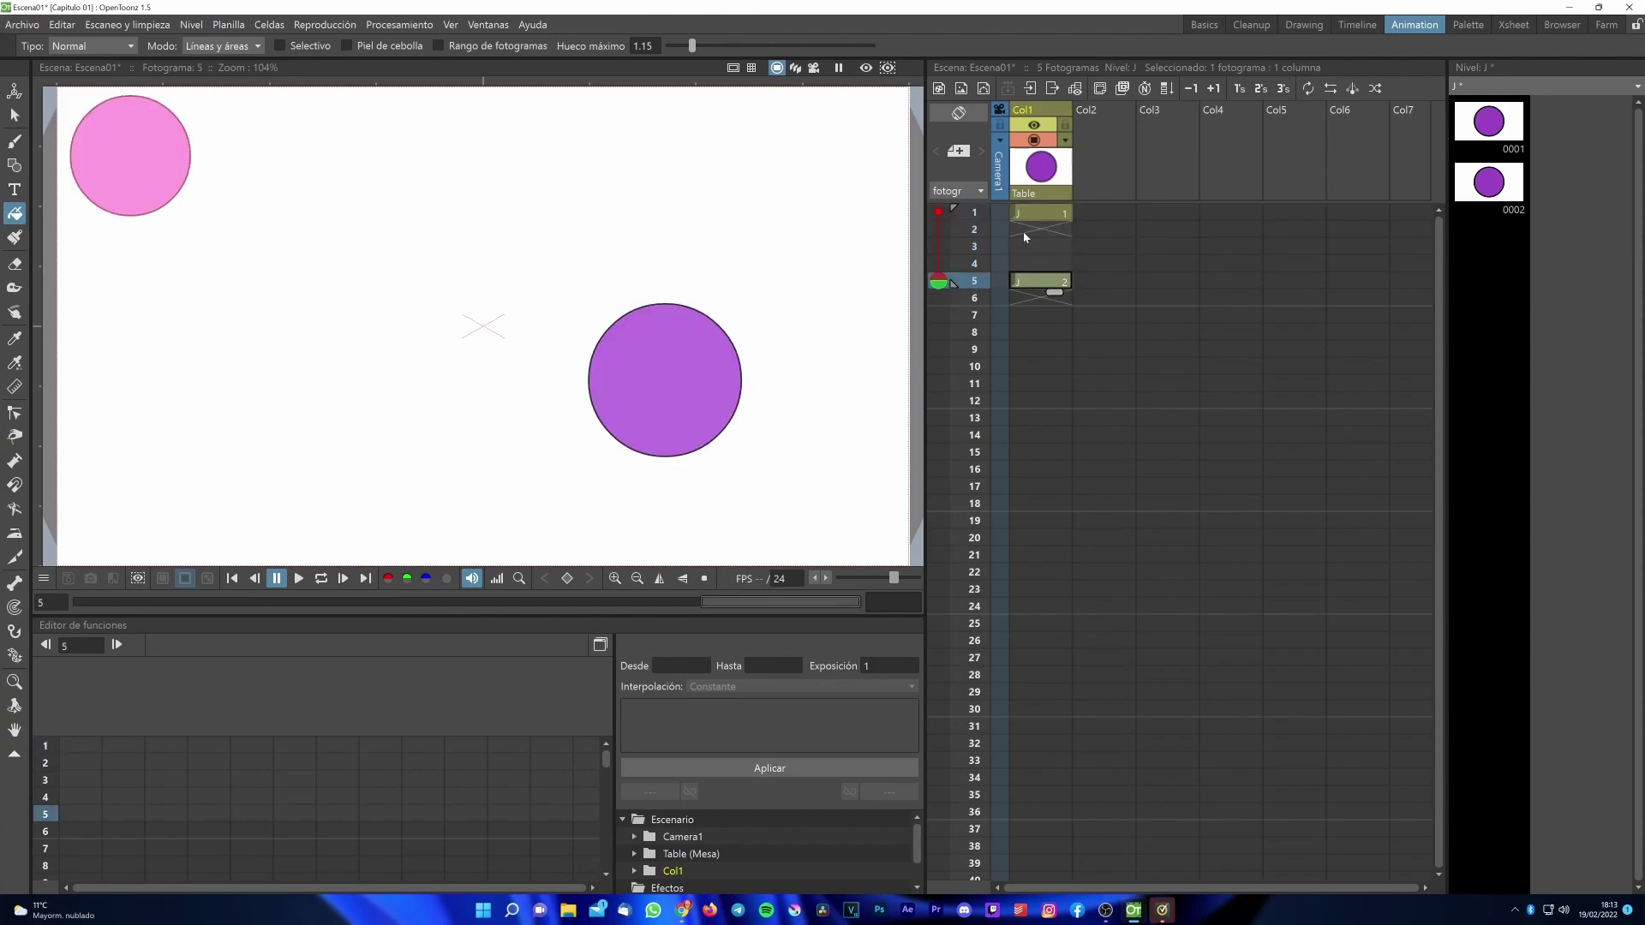
Select frame 3 of Col1 and enable onion skin for frames 1 and 5.
{"action": "left_click", "coordinate": [1035, 249]}
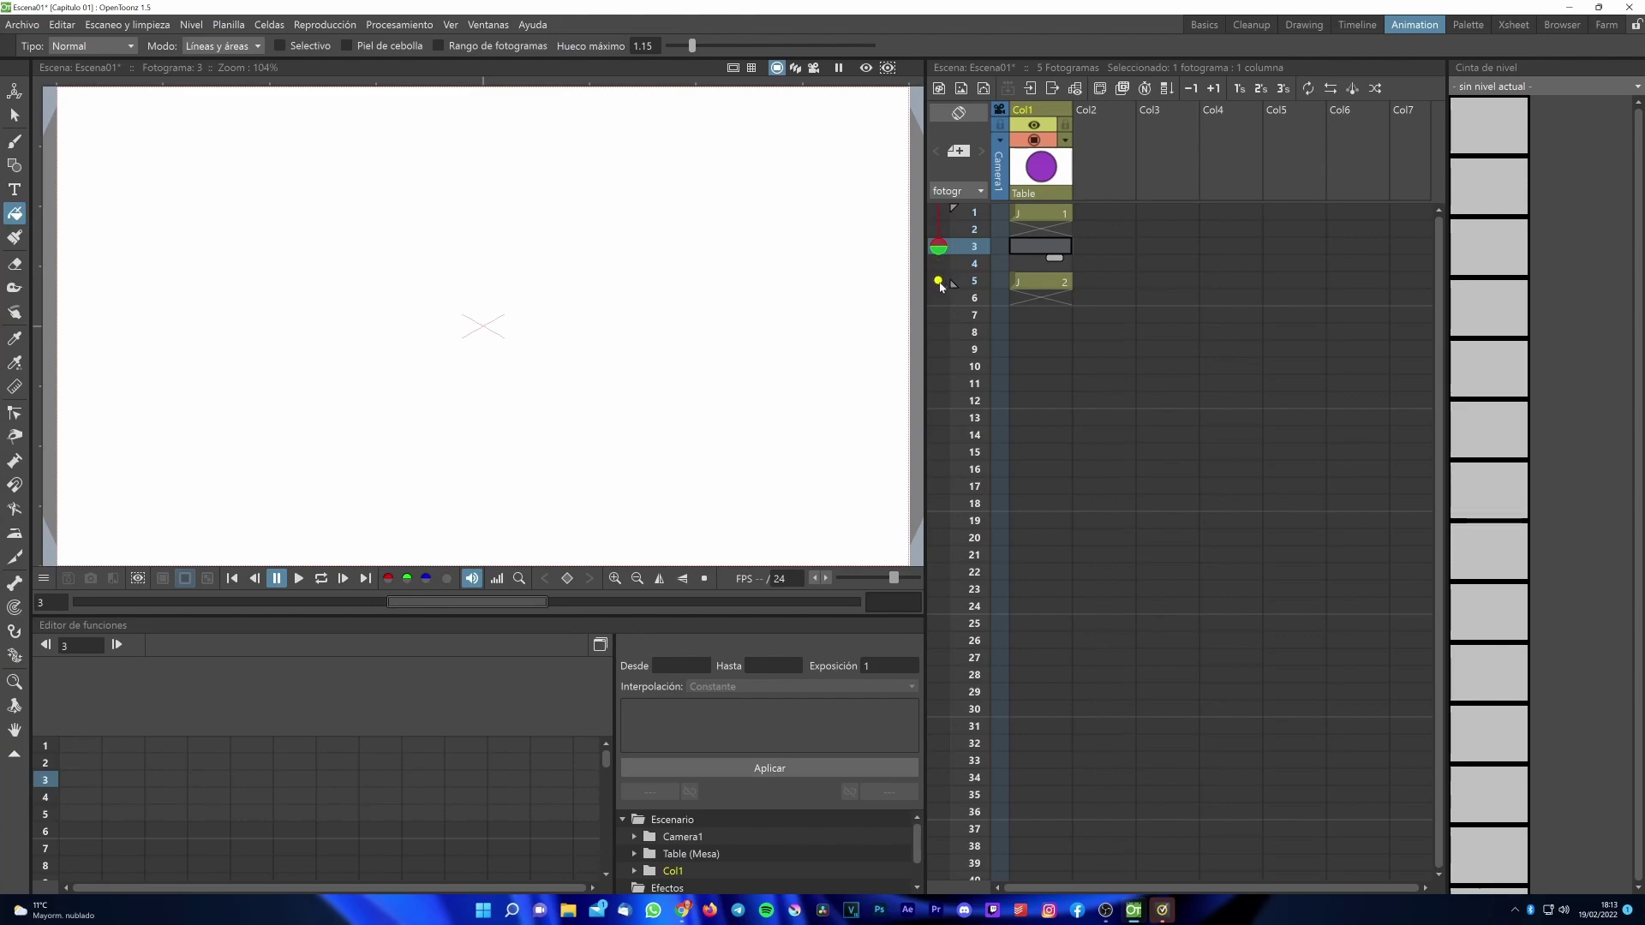
{"action": "left_click", "coordinate": [939, 282]}
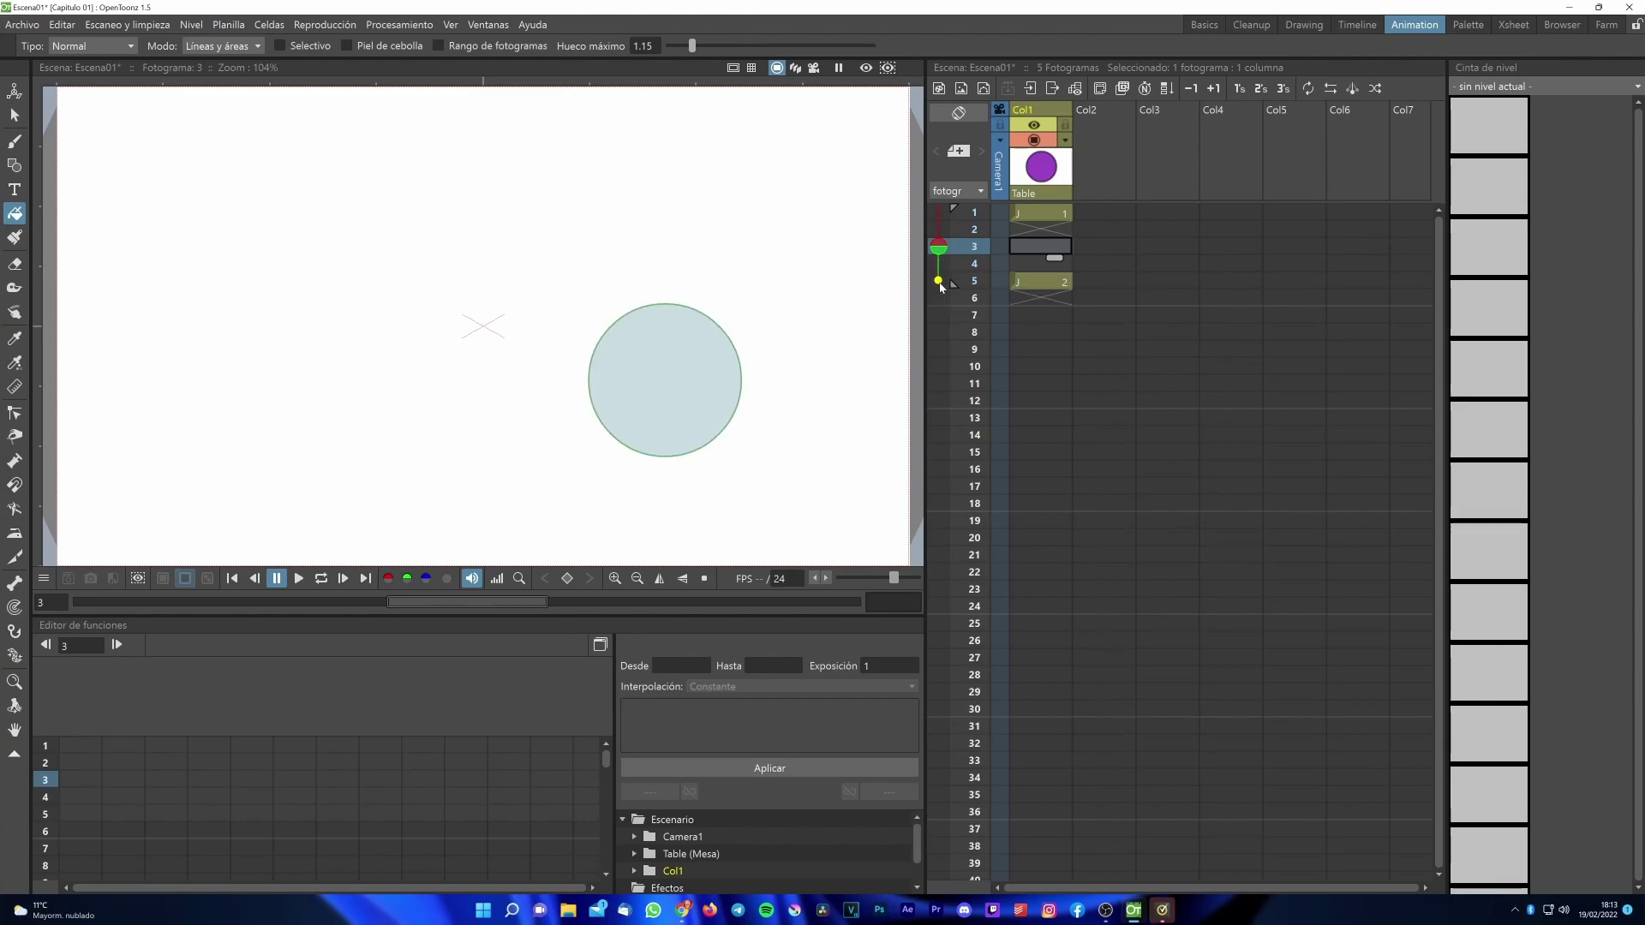
{"action": "key", "text": "s"}
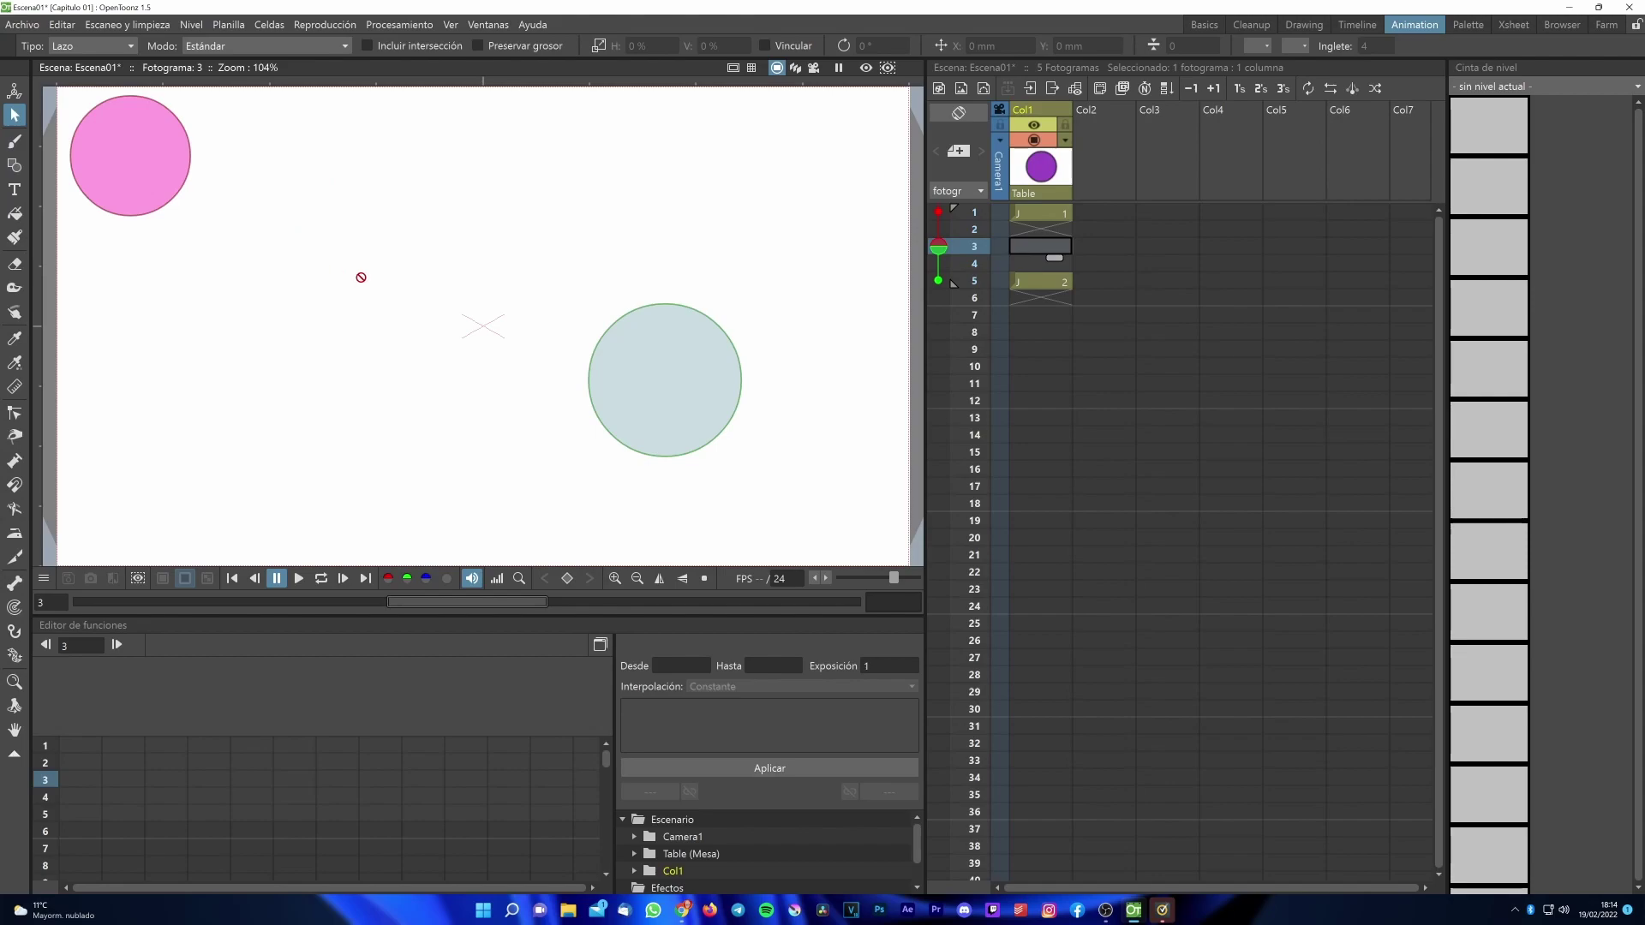
Draw an unfilled circle on frame 3 between the two onion-skinned circles and shift it slightly down and to the right.
{"action": "left_click", "coordinate": [14, 165]}
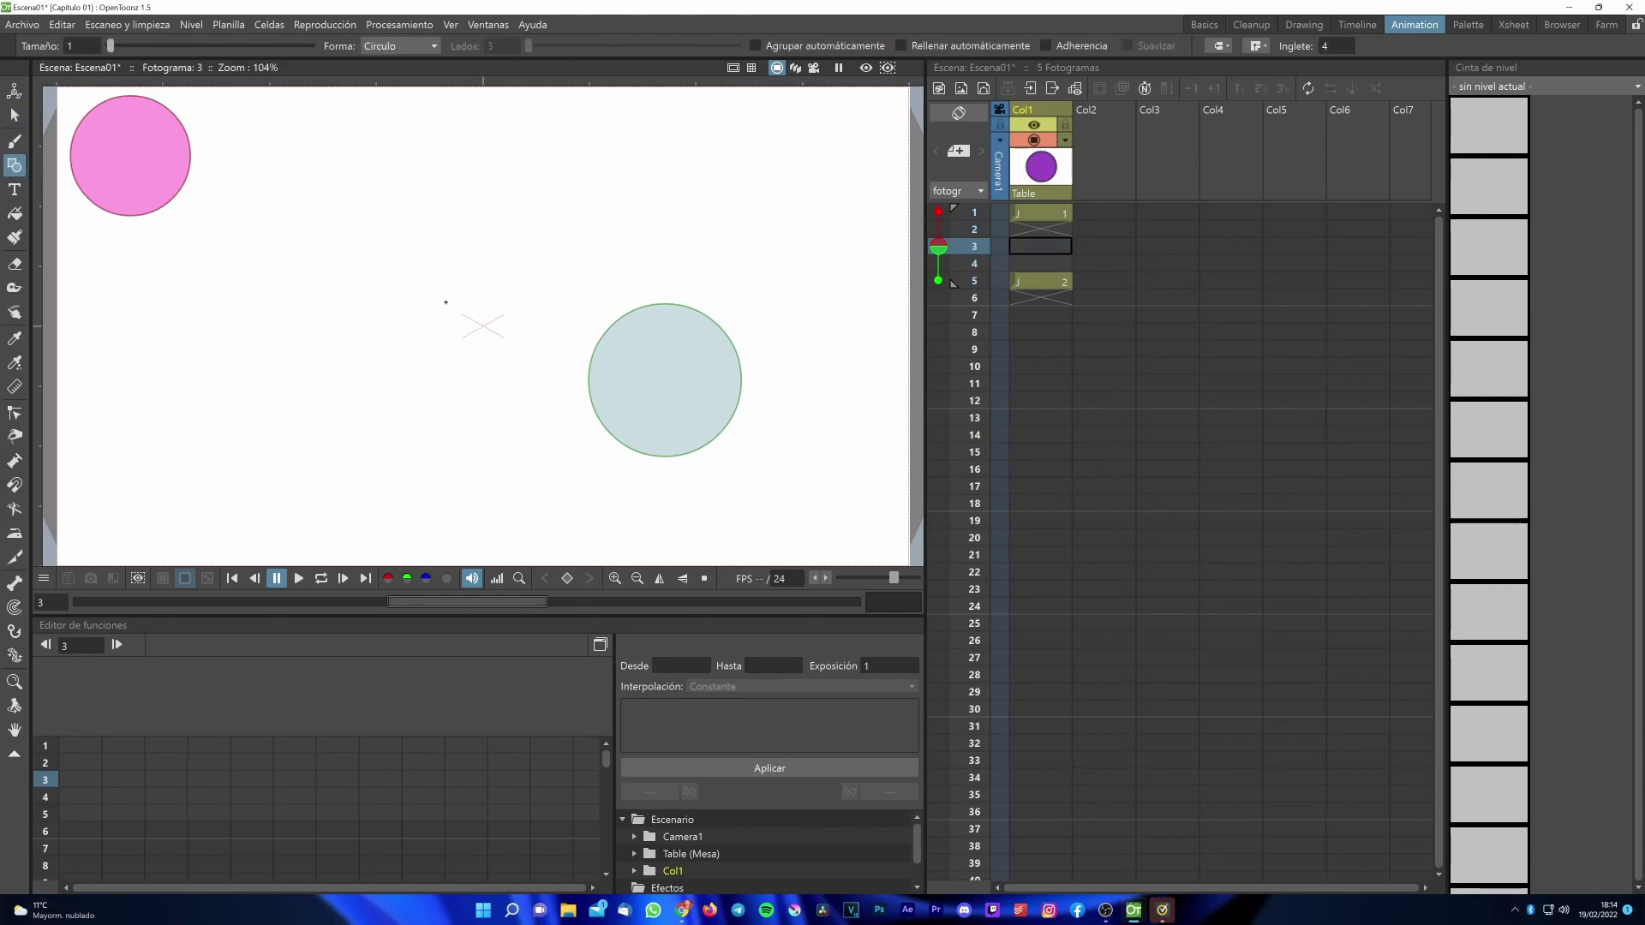
{"action": "left_click_drag", "start_coordinate": [378, 248], "coordinate": [427, 296]}
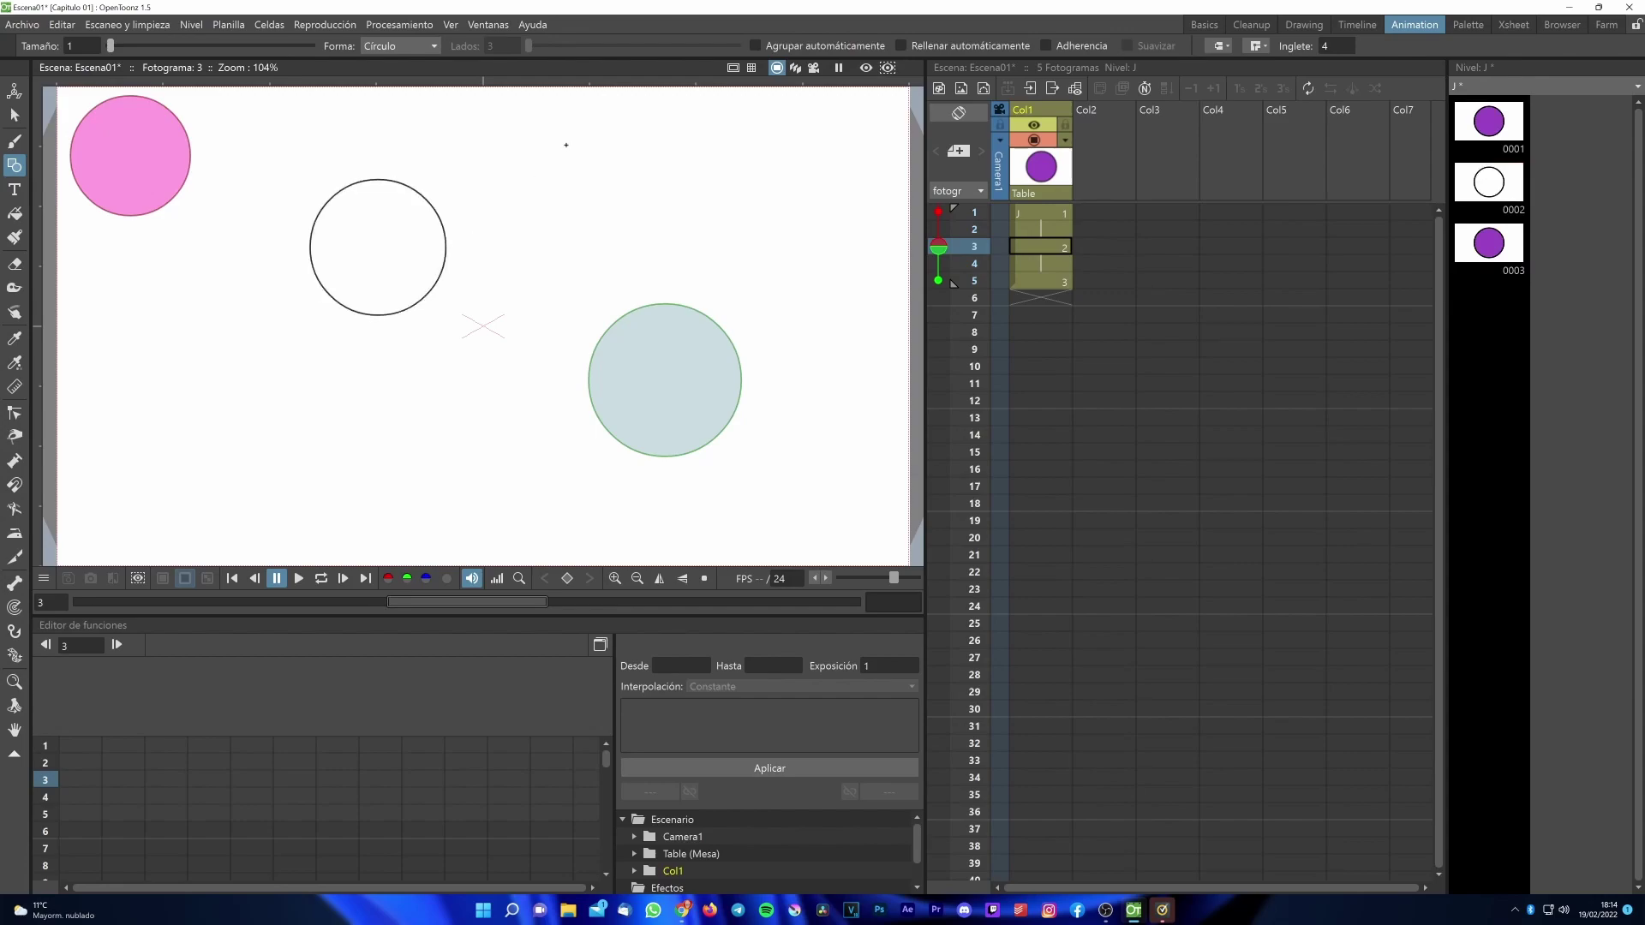
{"action": "left_click", "coordinate": [14, 114]}
{"action": "left_click", "coordinate": [423, 305]}
{"action": "mouse_move", "coordinate": [421, 302]}
{"action": "left_mouse_down"}
{"action": "mouse_move", "coordinate": [440, 326]}
{"action": "mouse_move", "coordinate": [421, 326]}
{"action": "mouse_move", "coordinate": [450, 318]}
{"action": "mouse_move", "coordinate": [436, 315]}
{"action": "left_mouse_up"}
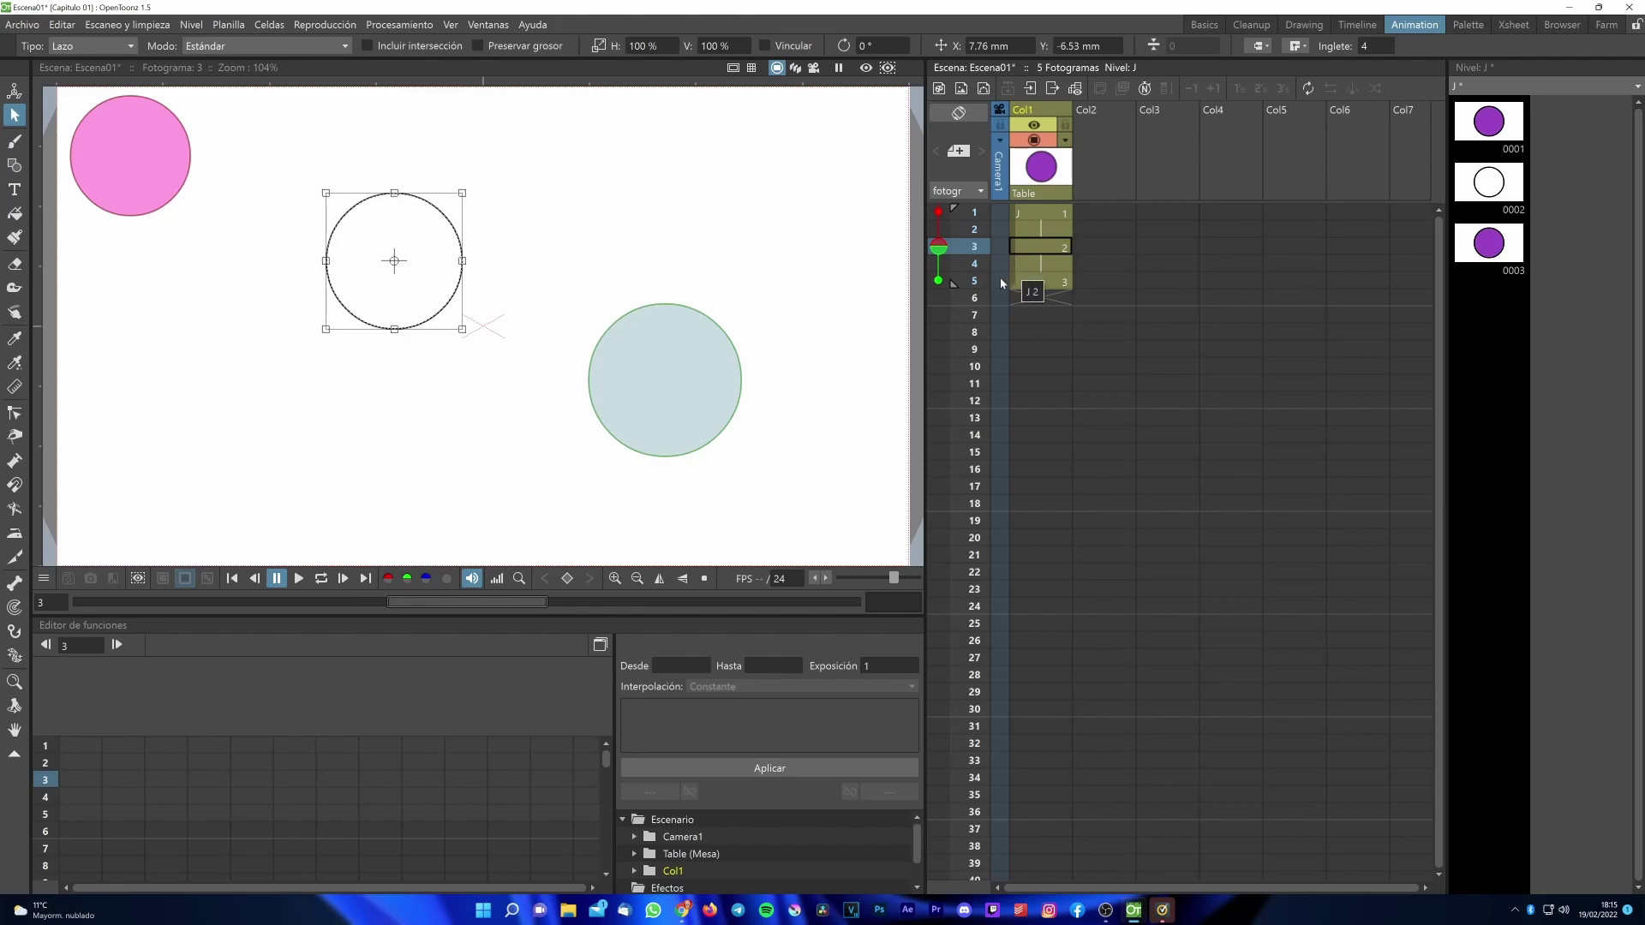
Toggle the onion skin off and back on at frame 3 to compare the drawing with and without its neighbours.
{"action": "left_click", "coordinate": [1037, 252]}
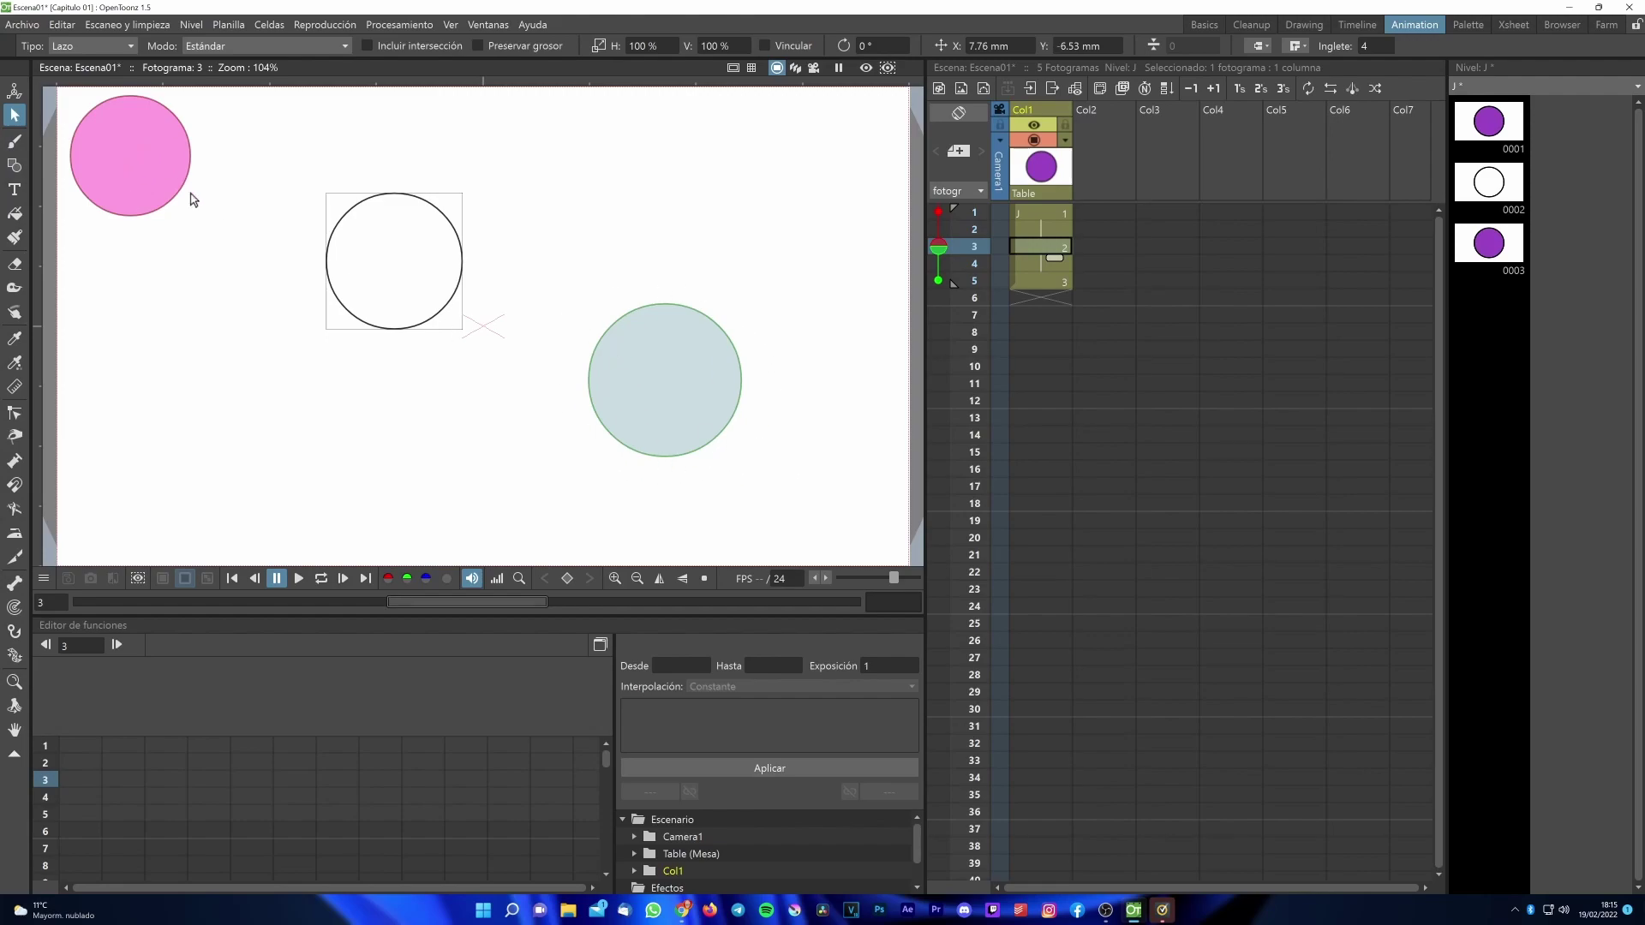
{"action": "double_click", "coordinate": [939, 248]}
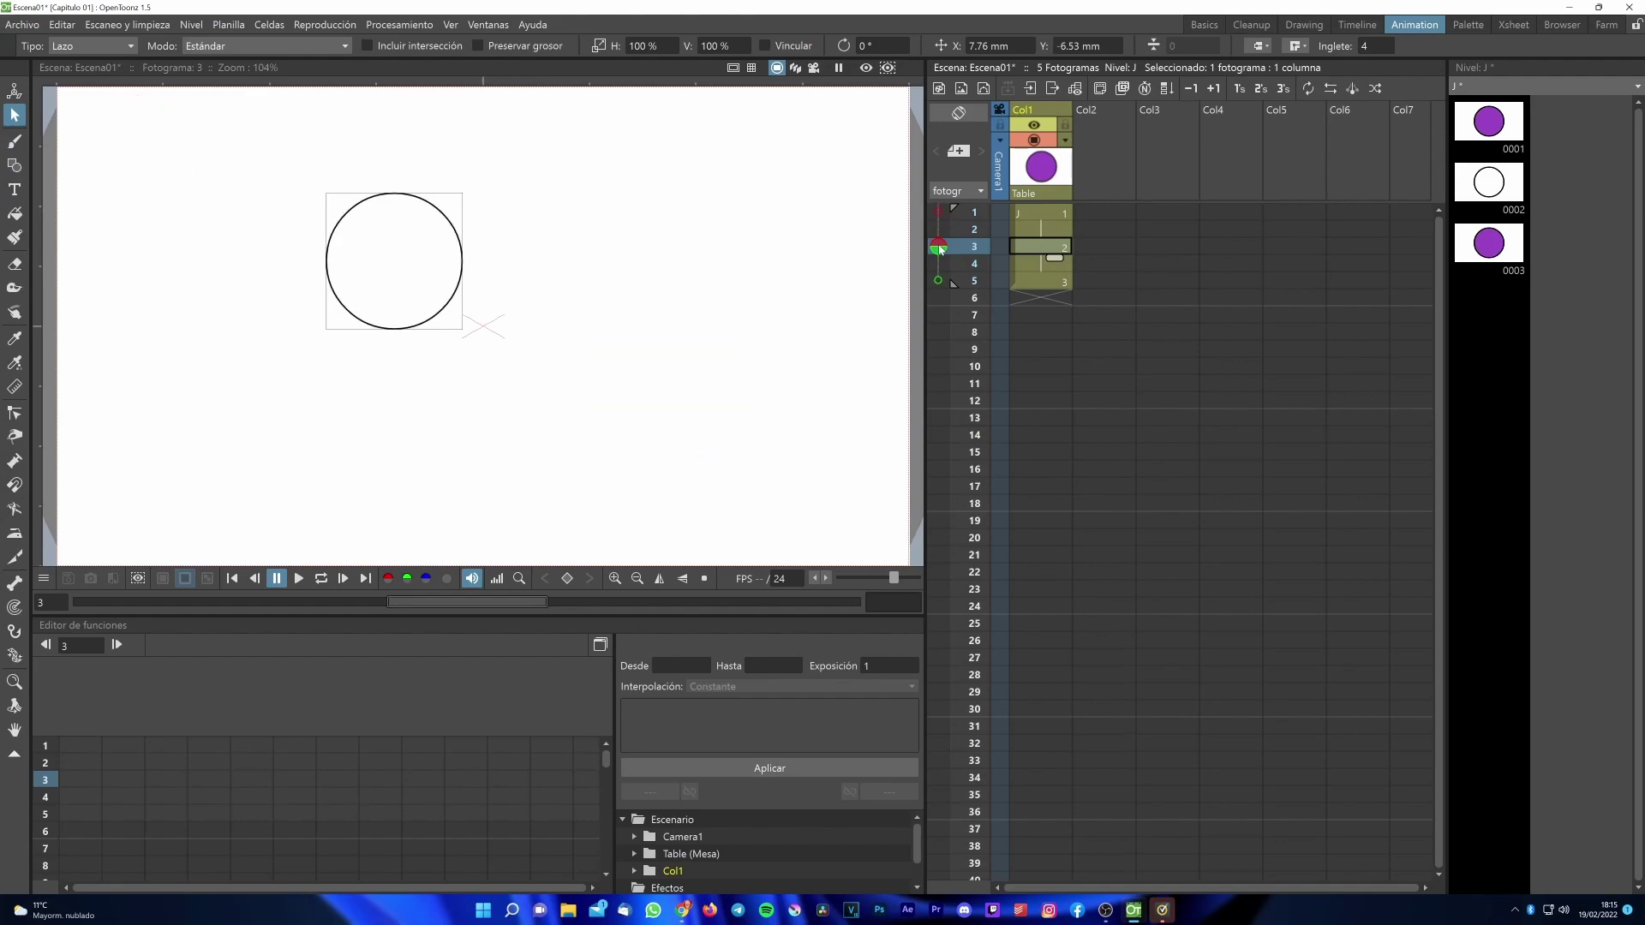
{"action": "double_click", "coordinate": [940, 248]}
{"action": "double_click", "coordinate": [939, 248]}
{"action": "double_click", "coordinate": [939, 248]}
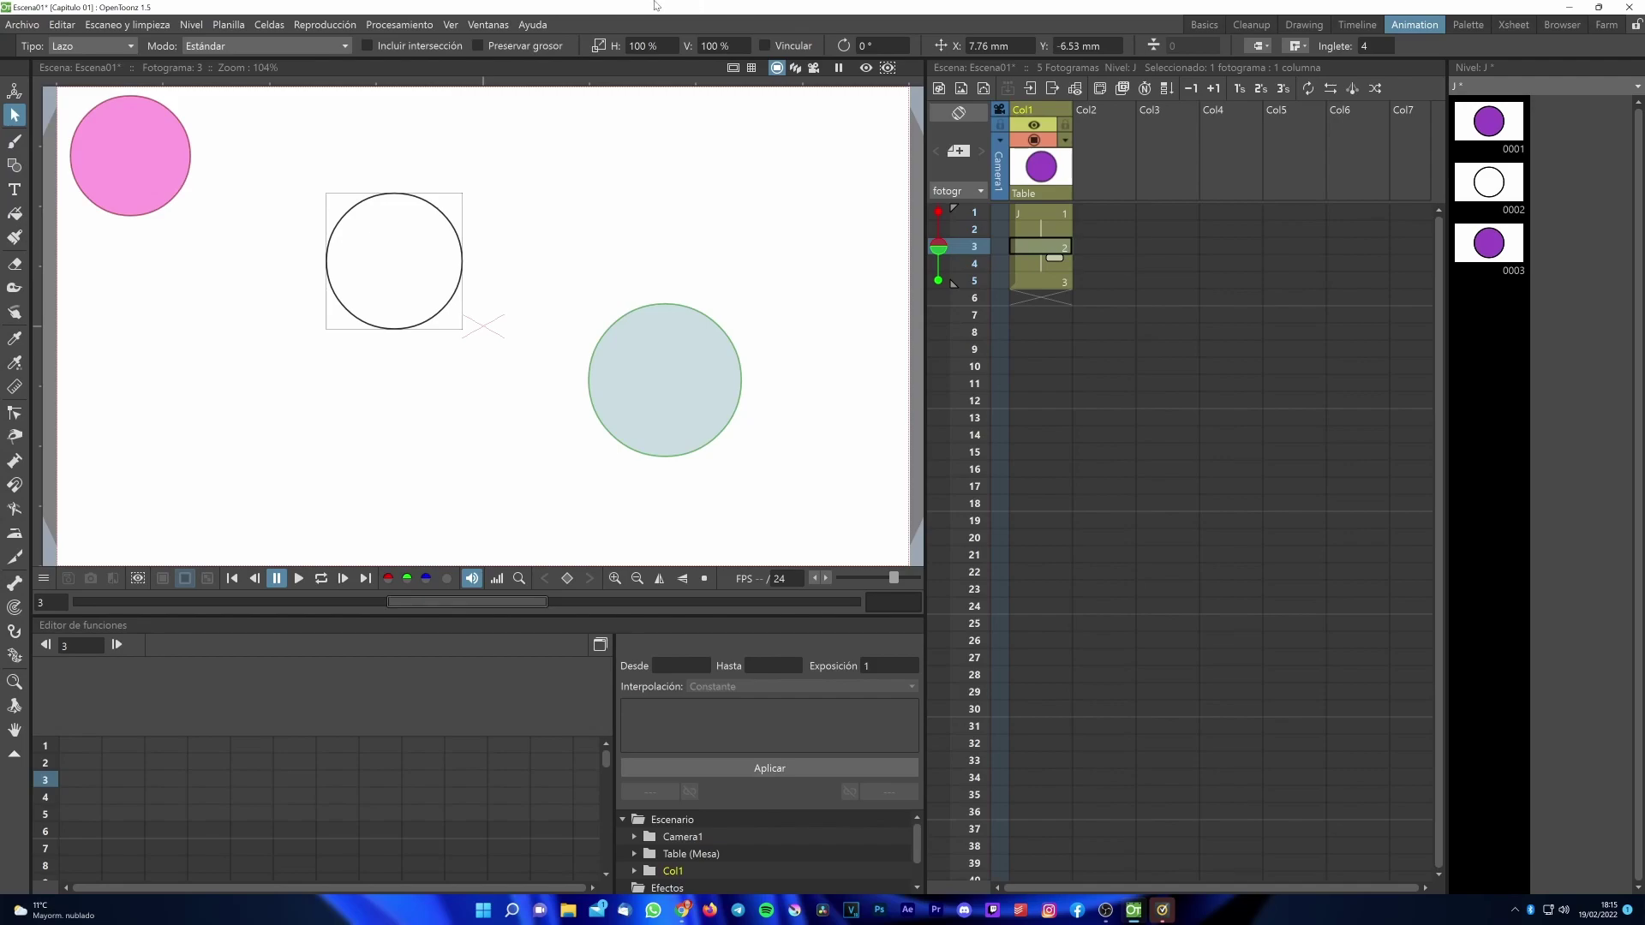
Examine the onion skin settings (Piel de cebolla) in the preferences and close the preferences window.
{"action": "left_click", "coordinate": [22, 24]}
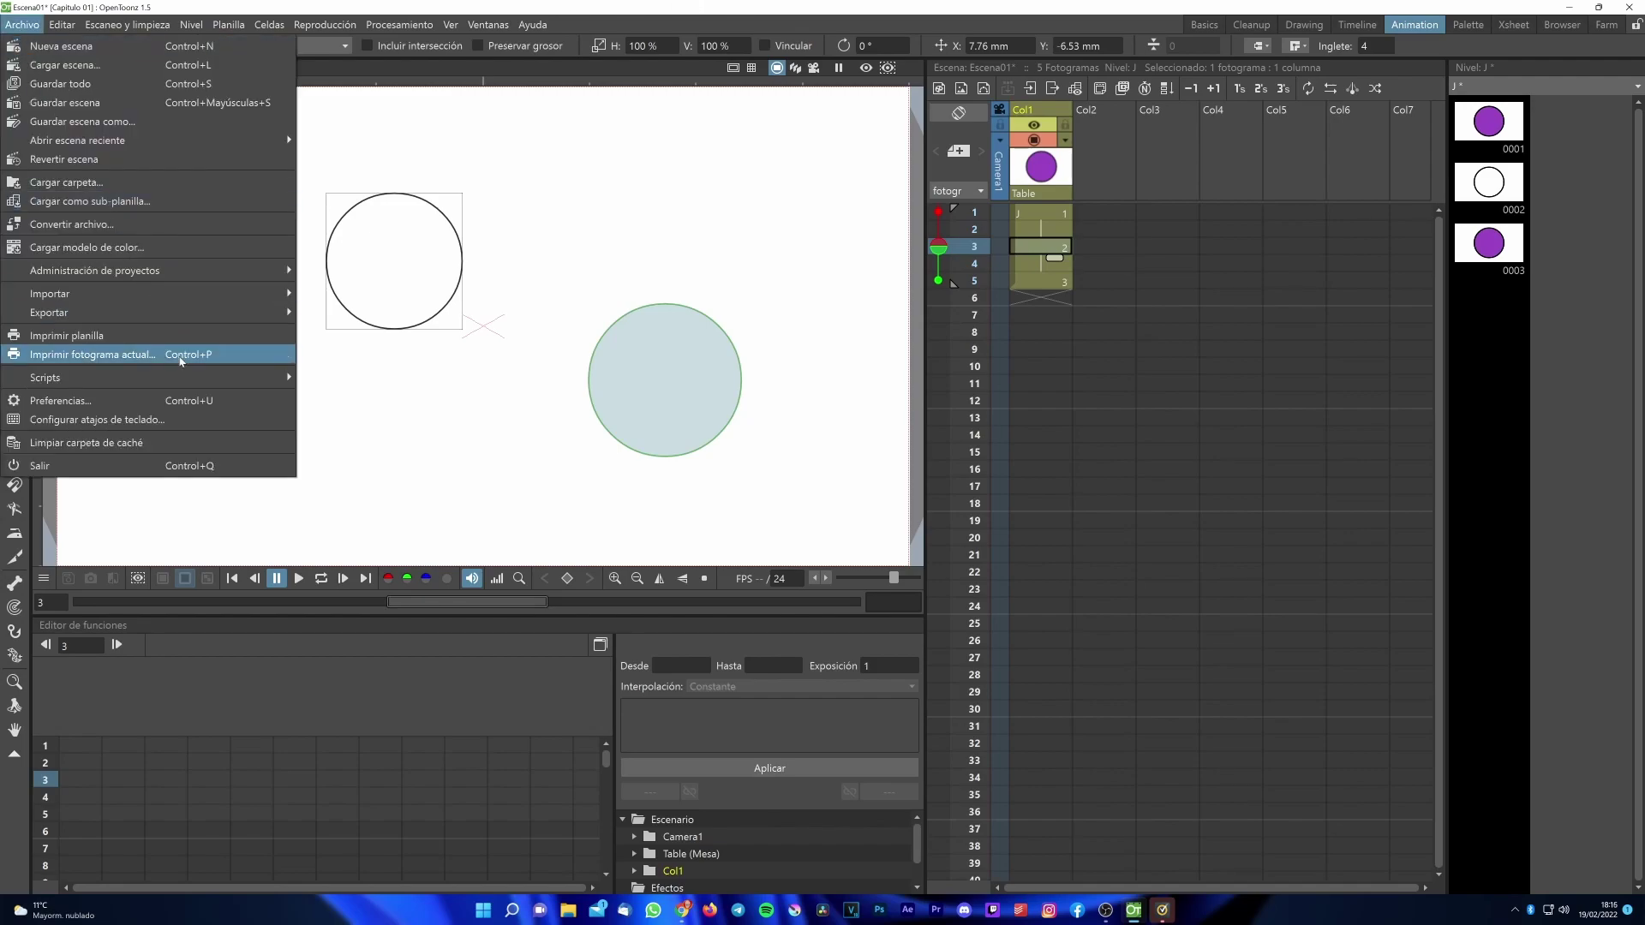
{"action": "left_click", "coordinate": [180, 401]}
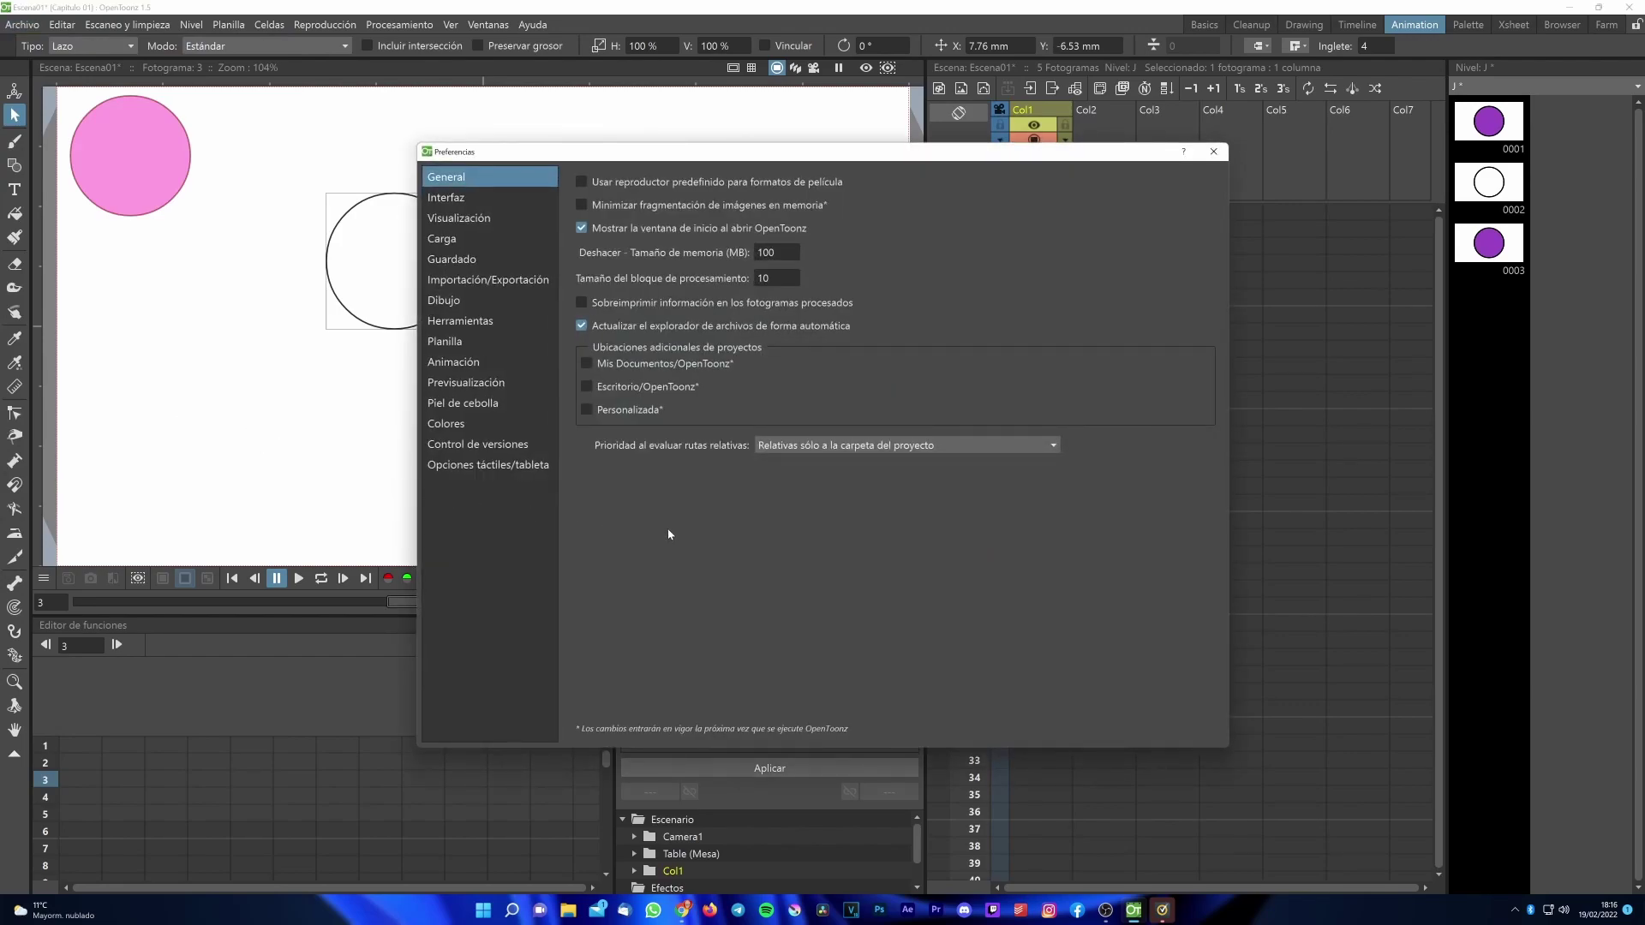
{"action": "left_click", "coordinate": [463, 403]}
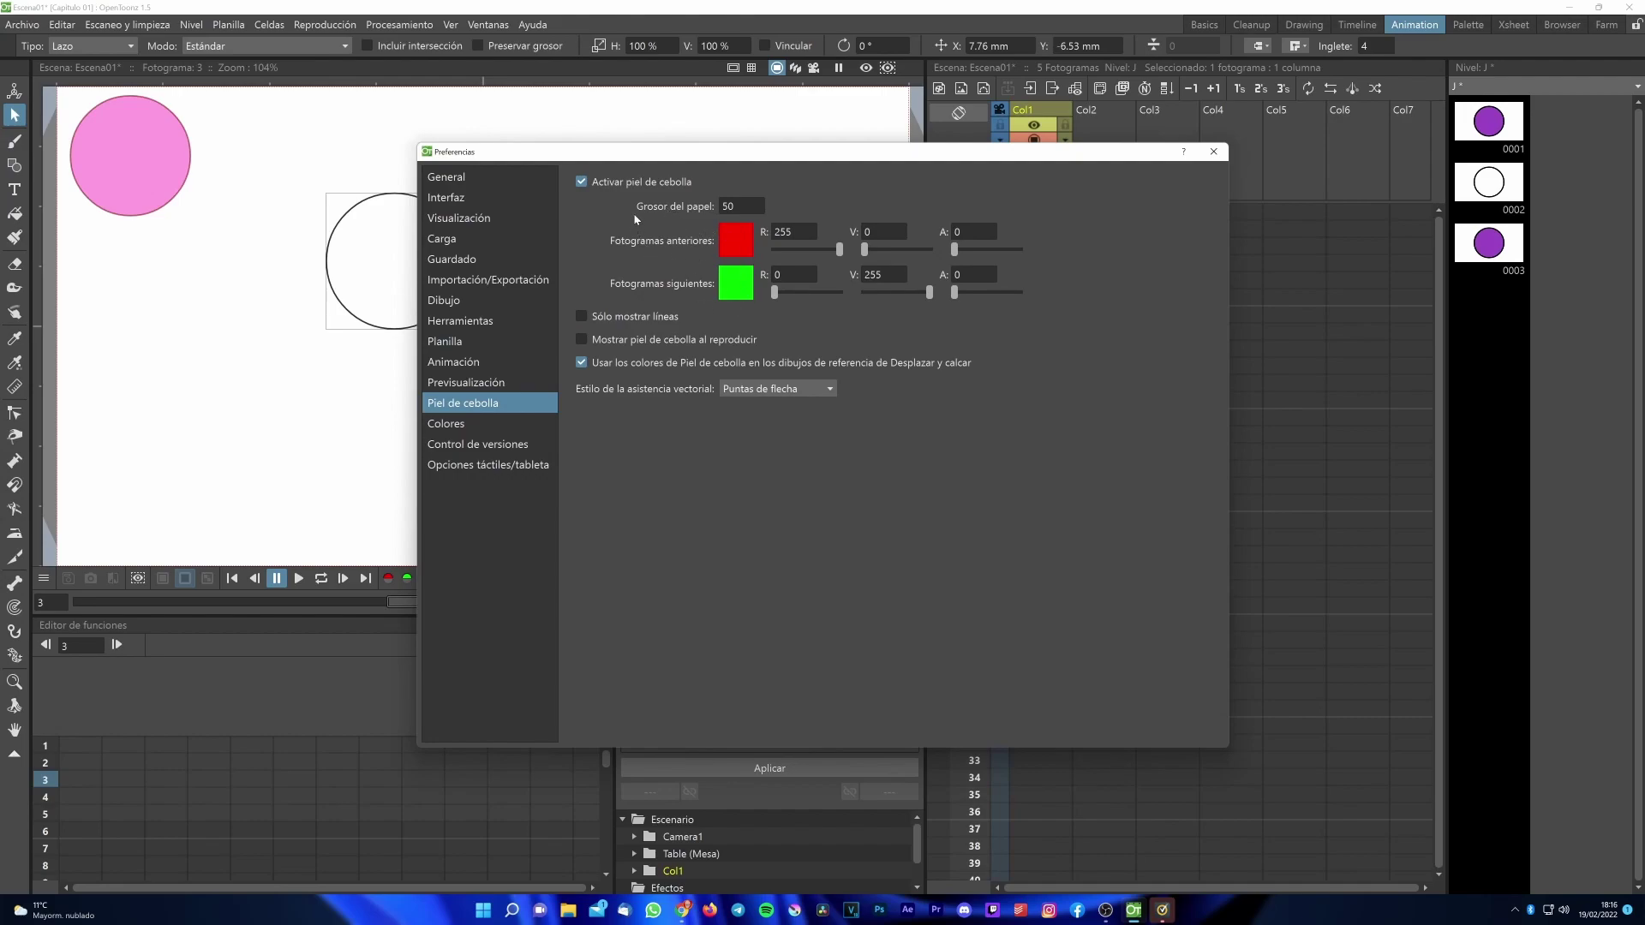
{"action": "key", "text": "Escape"}
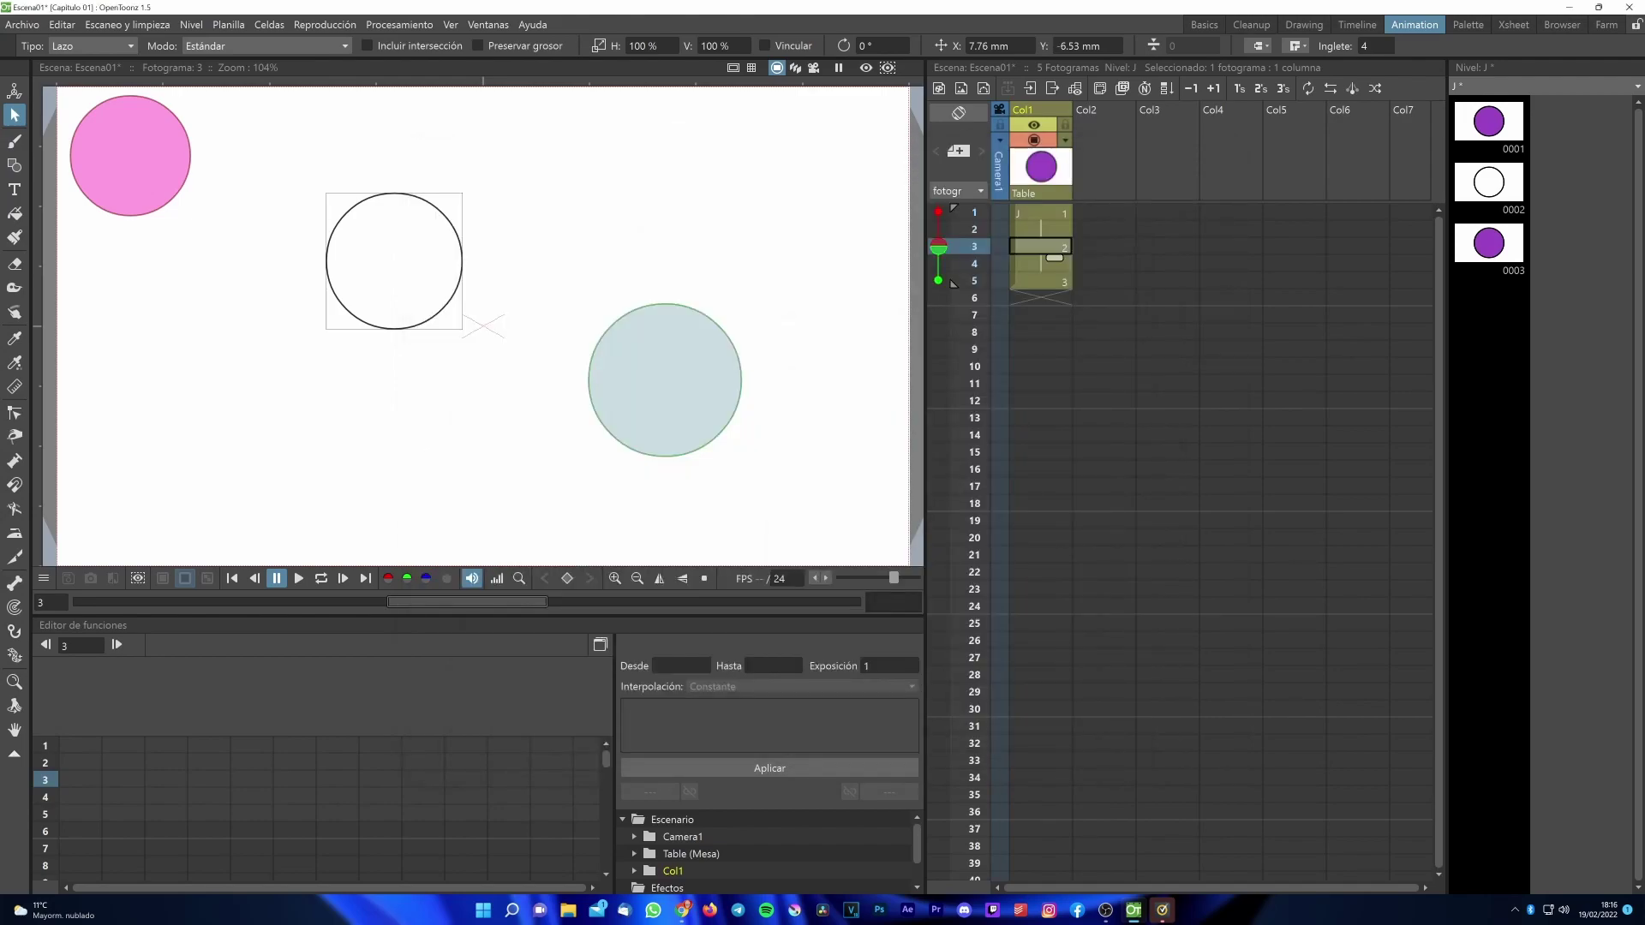